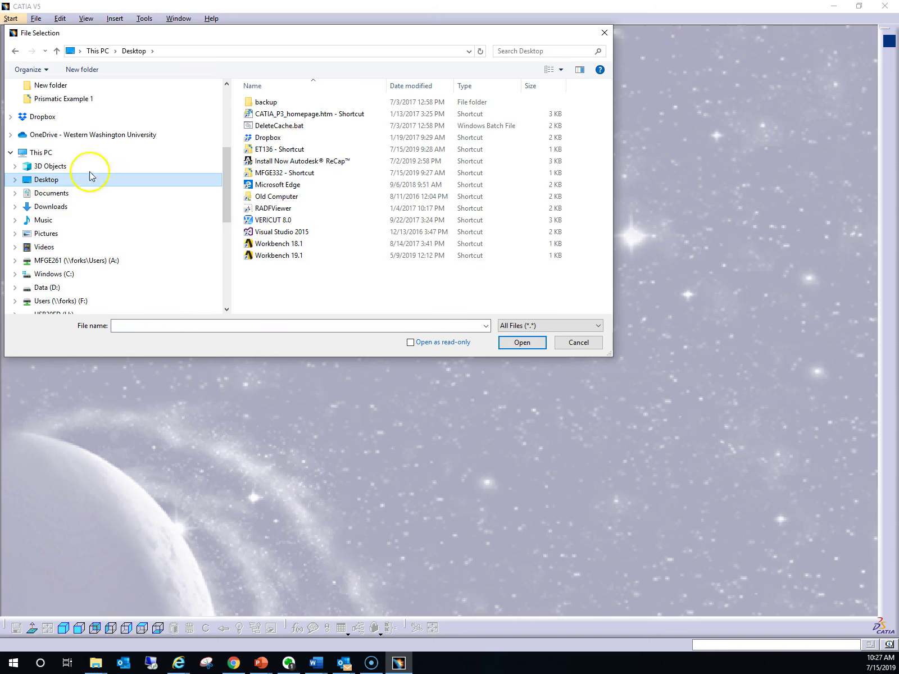
- Open VF2-S1-Prismatic_1.CATProduct from the Prismatic Example 1 folder within MFGE332, Course Materials, CATIA Training Files
{"action": "double_click", "coordinate": [280, 174]}
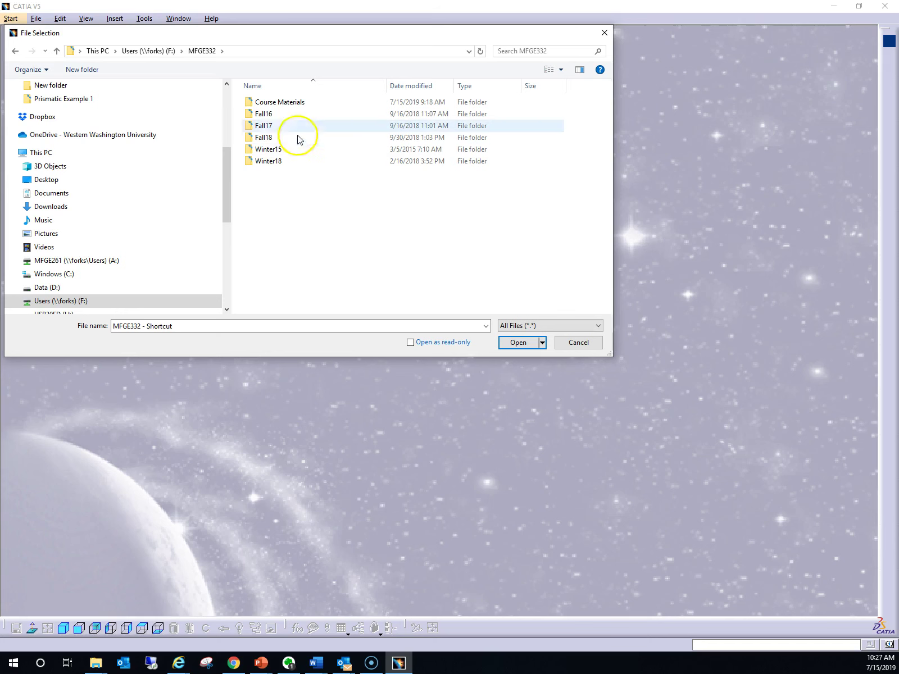
{"action": "double_click", "coordinate": [280, 102]}
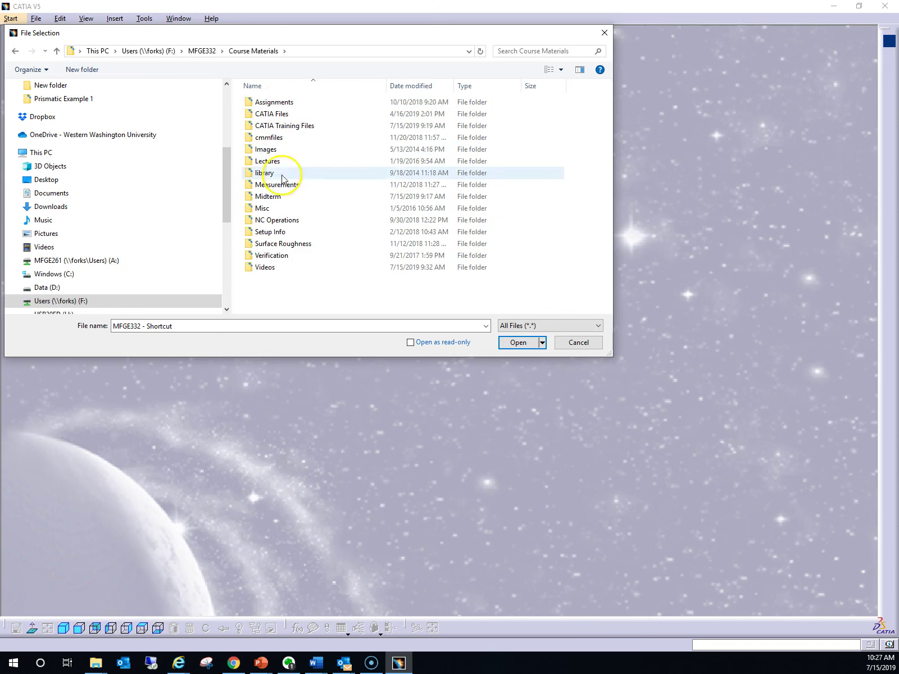
{"action": "left_click", "coordinate": [267, 127]}
{"action": "double_click", "coordinate": [267, 127]}
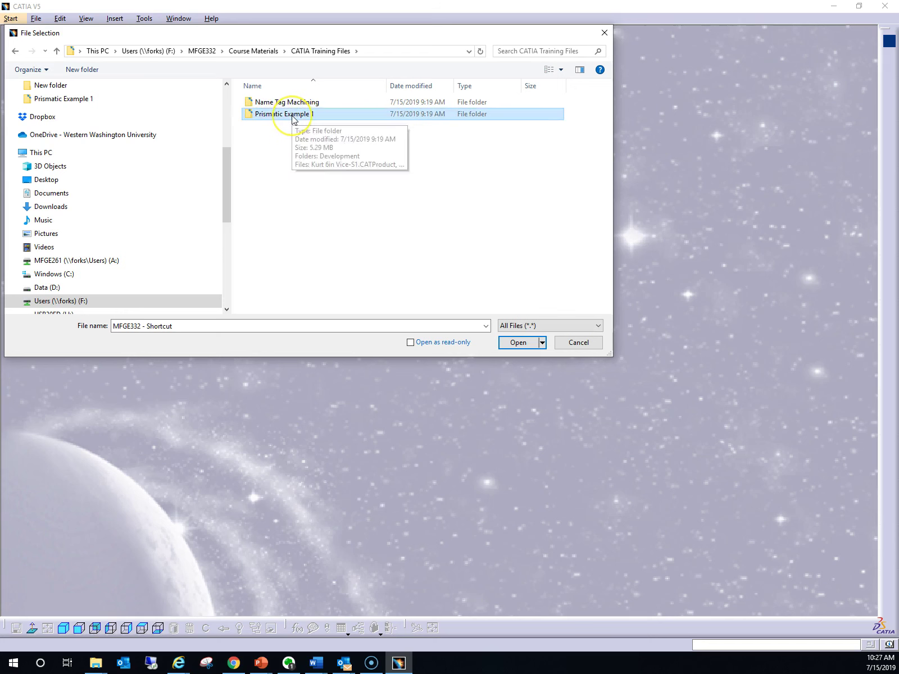
{"action": "double_click", "coordinate": [284, 116]}
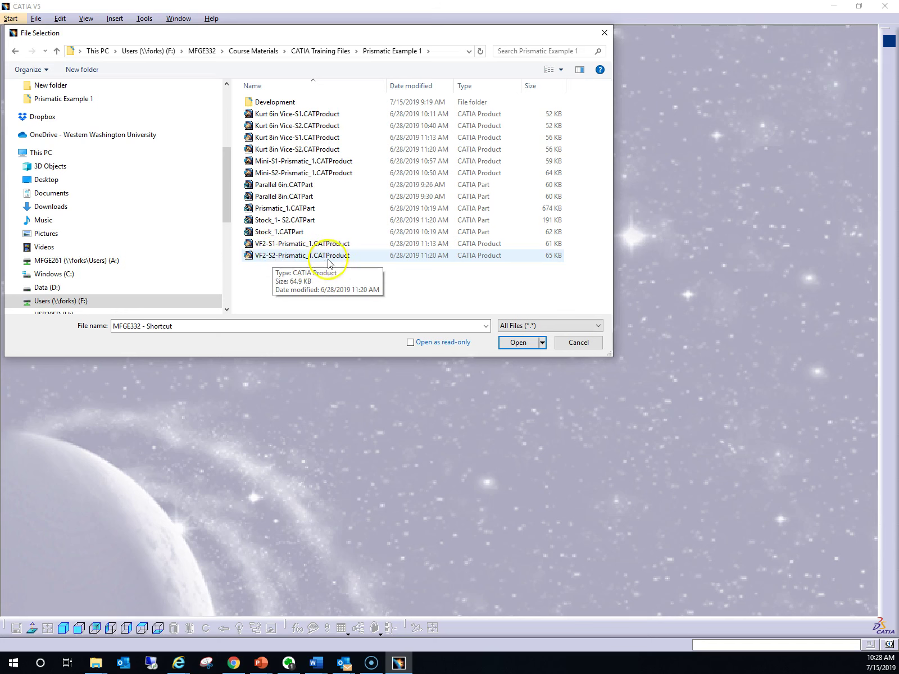
{"action": "left_click", "coordinate": [304, 244]}
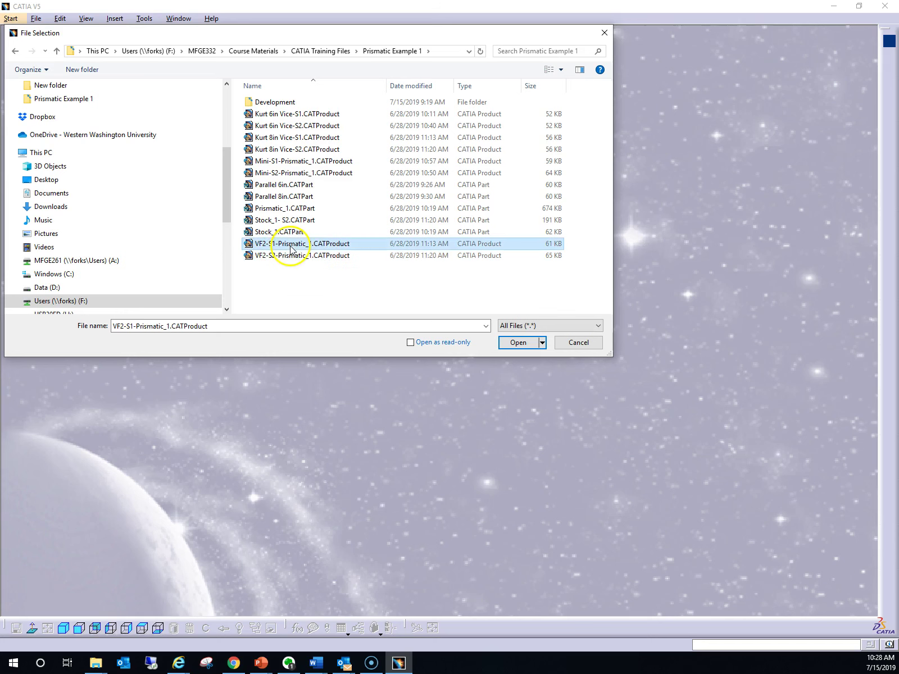
{"action": "left_click", "coordinate": [528, 344]}
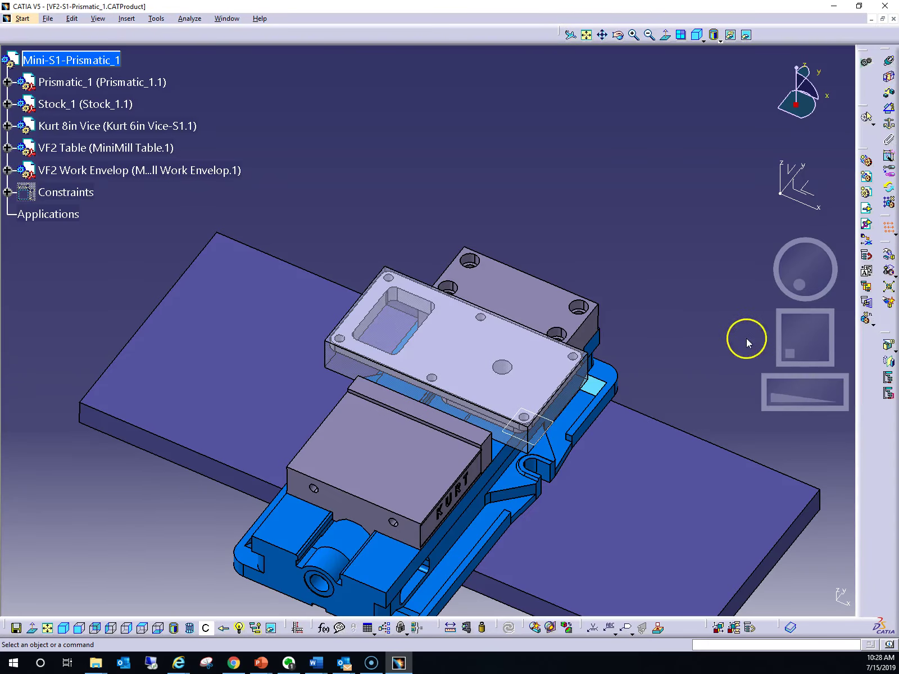
- Examine the setup assembly, highlighting the Kurt 8in Vice and VF2 Table components
{"action": "left_click_drag", "start_coordinate": [805, 287], "coordinate": [792, 270]}
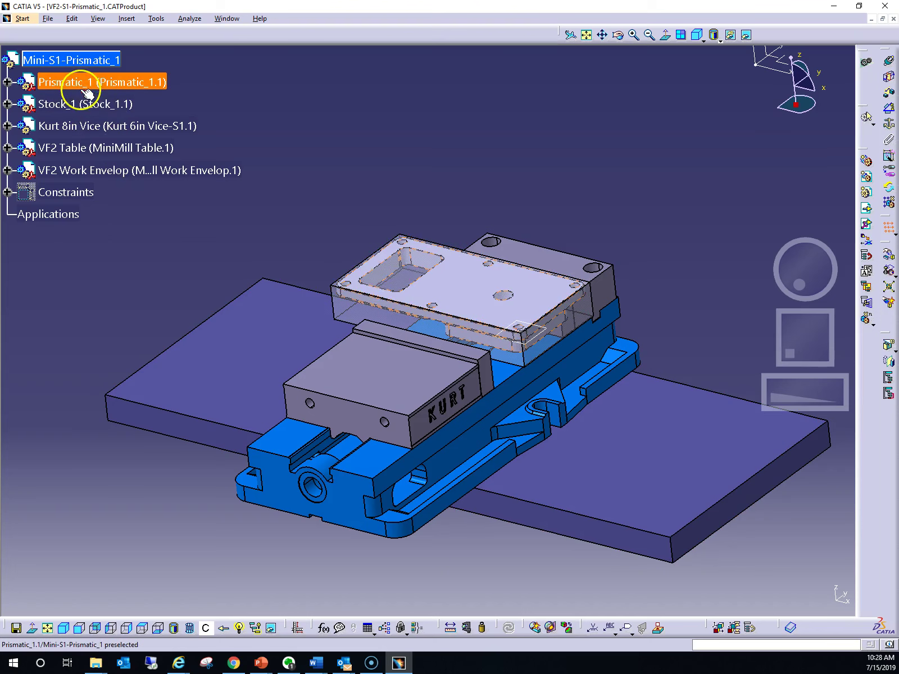
{"action": "left_click", "coordinate": [68, 125]}
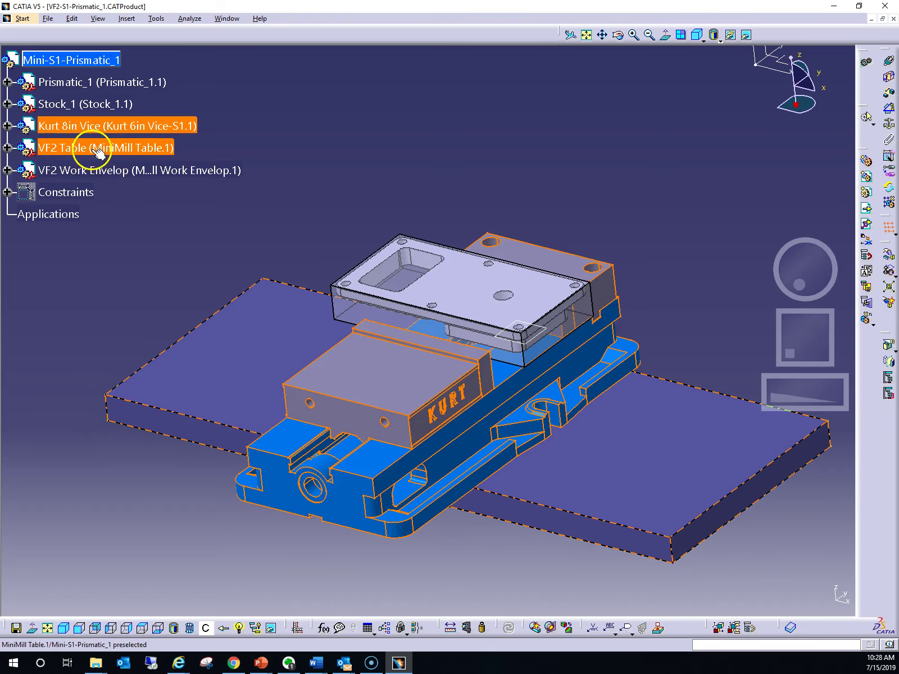
{"action": "left_click", "coordinate": [84, 147]}
{"action": "mouse_move", "coordinate": [811, 277]}
{"action": "left_mouse_down"}
{"action": "mouse_move", "coordinate": [826, 293]}
{"action": "mouse_move", "coordinate": [810, 287]}
{"action": "left_mouse_up"}
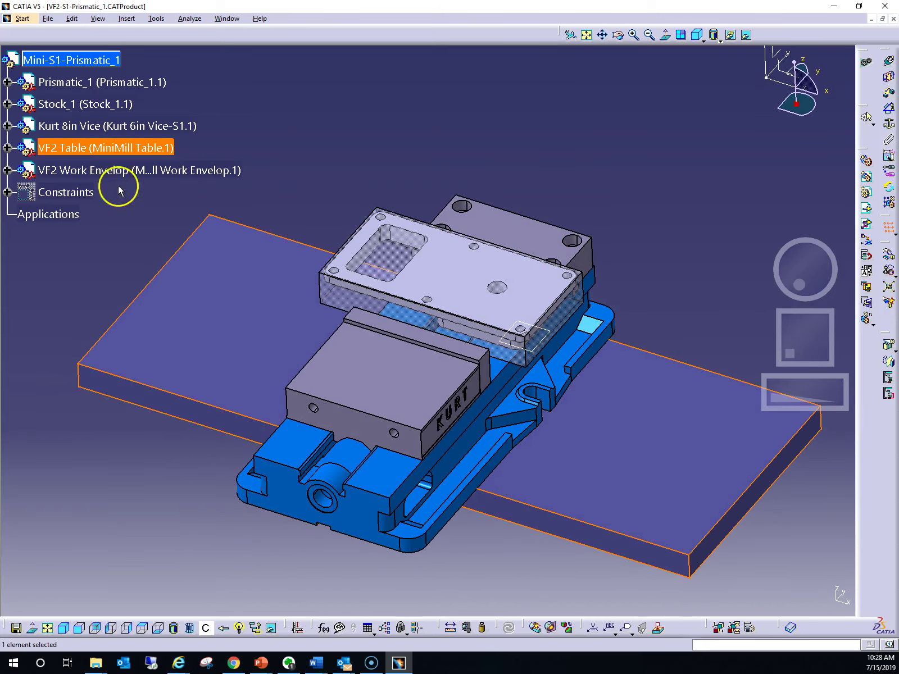
- Show the hidden PartBody of the VF2 Work Envelop part to examine the work envelope around the setup
{"action": "left_click", "coordinate": [7, 170]}
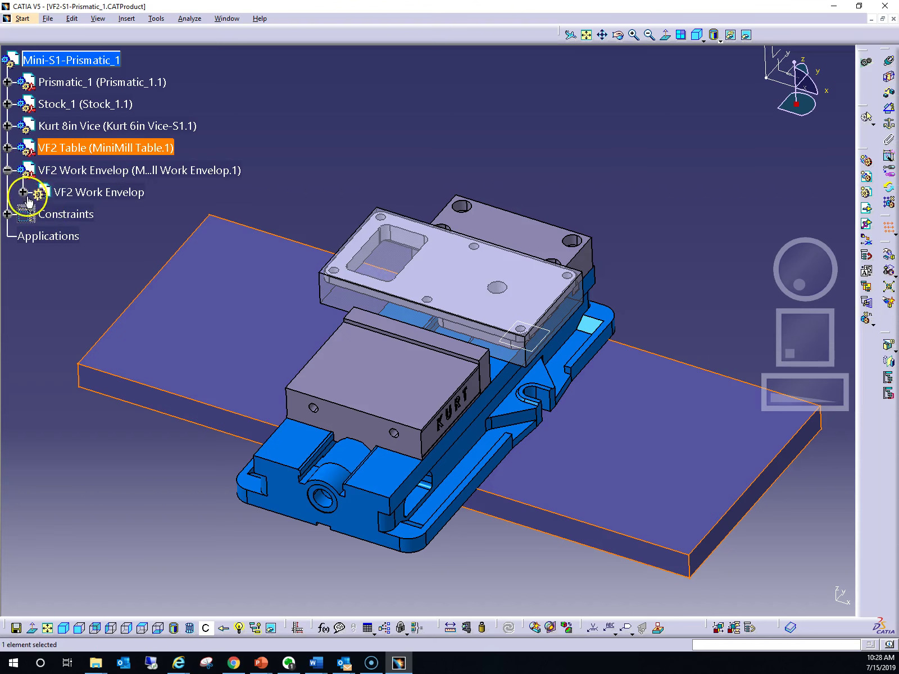
{"action": "left_click", "coordinate": [22, 193]}
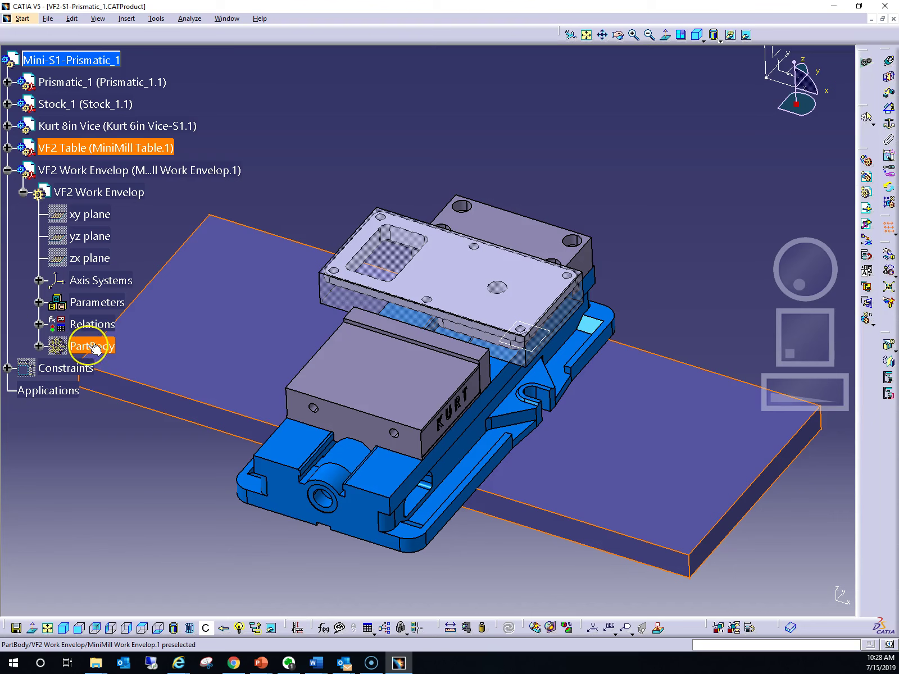
{"action": "right_click", "coordinate": [94, 349]}
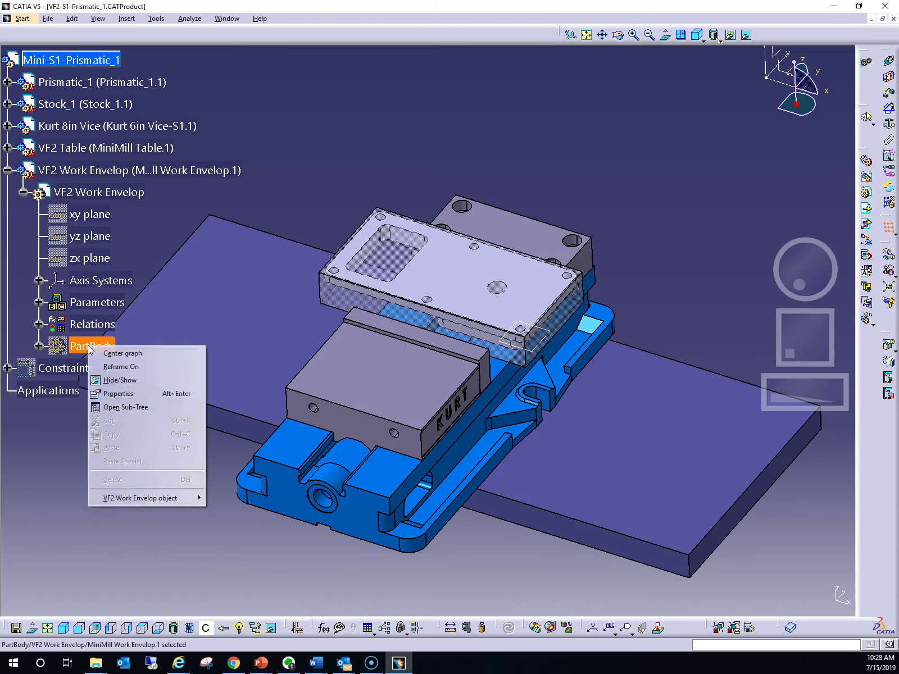
{"action": "left_click", "coordinate": [126, 381]}
{"action": "left_click_drag", "start_coordinate": [824, 398], "coordinate": [731, 398]}
{"action": "mouse_move", "coordinate": [821, 263]}
{"action": "left_mouse_down"}
{"action": "mouse_move", "coordinate": [811, 294]}
{"action": "mouse_move", "coordinate": [815, 267]}
{"action": "left_mouse_up"}
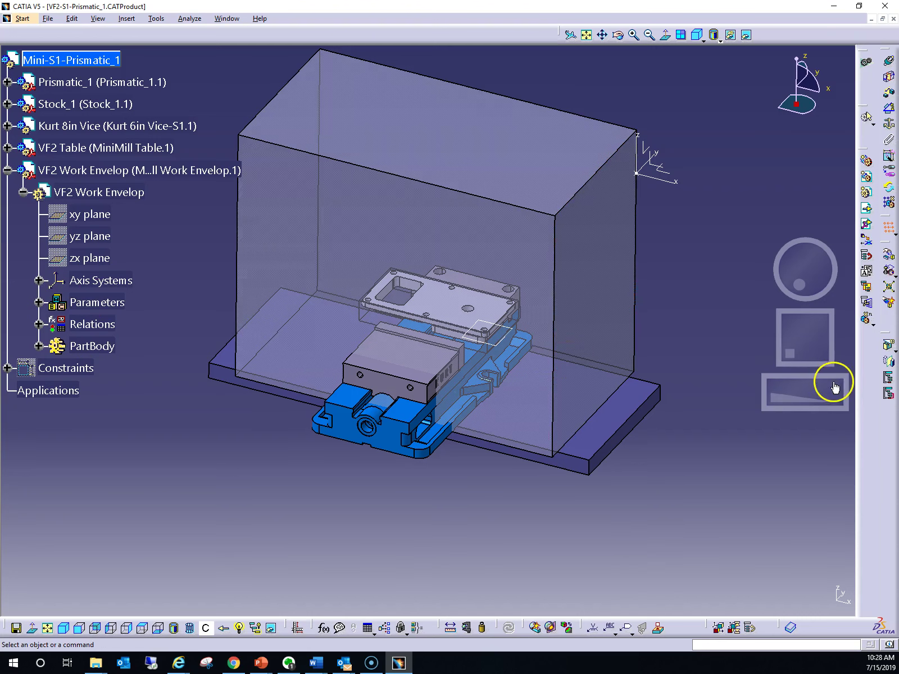
{"action": "left_click_drag", "start_coordinate": [819, 332], "coordinate": [819, 341]}
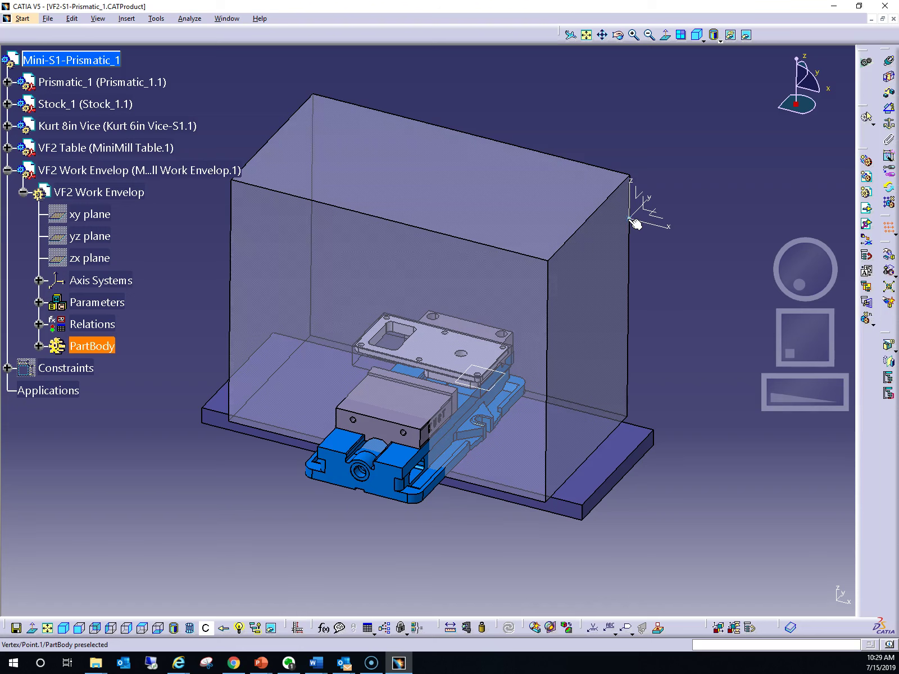
- Hide the PartBody of the VF2 Work Envelop part
{"action": "right_click", "coordinate": [98, 349]}
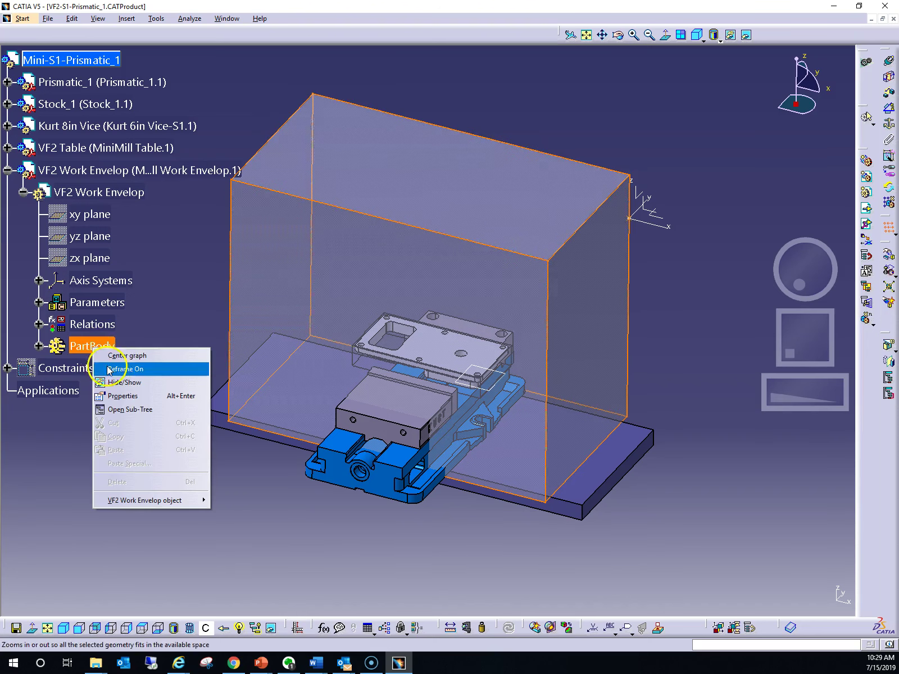
{"action": "left_click", "coordinate": [160, 382]}
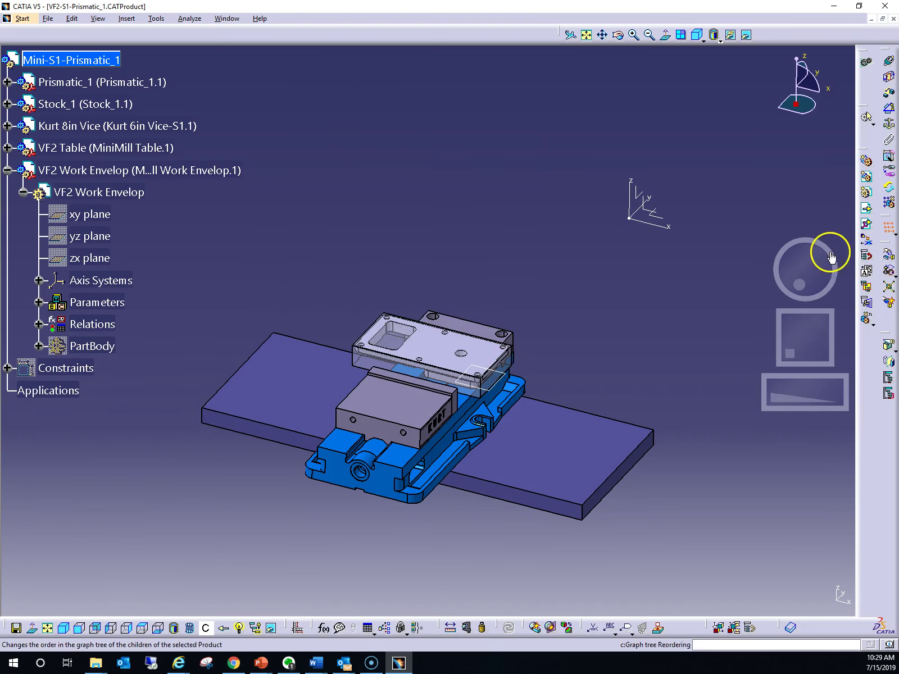
{"action": "left_click_drag", "start_coordinate": [817, 261], "coordinate": [814, 290]}
{"action": "left_click_drag", "start_coordinate": [799, 331], "coordinate": [807, 383]}
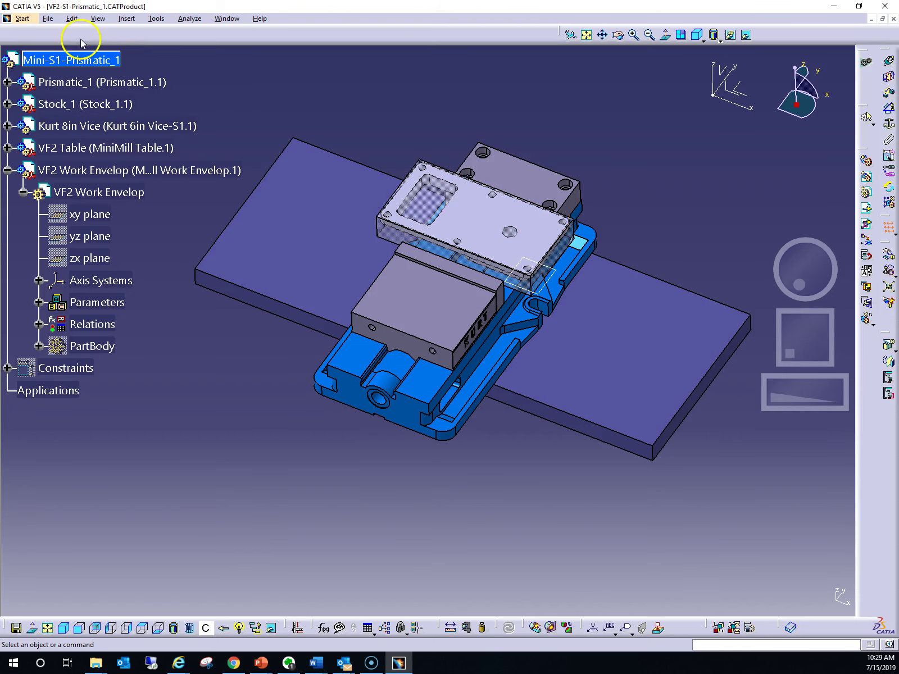
- Start saving VF2-S1-Prismatic_1.CATProduct as a copy through Save Management and create a folder named Example VF2 Product in Downloads
{"action": "left_click", "coordinate": [48, 19]}
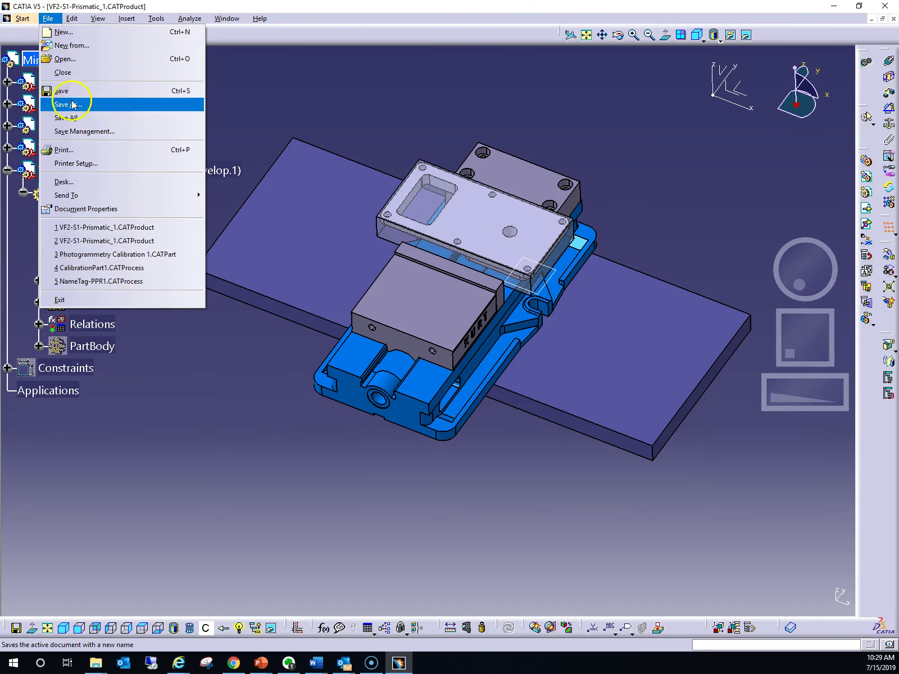
{"action": "left_click", "coordinate": [87, 135]}
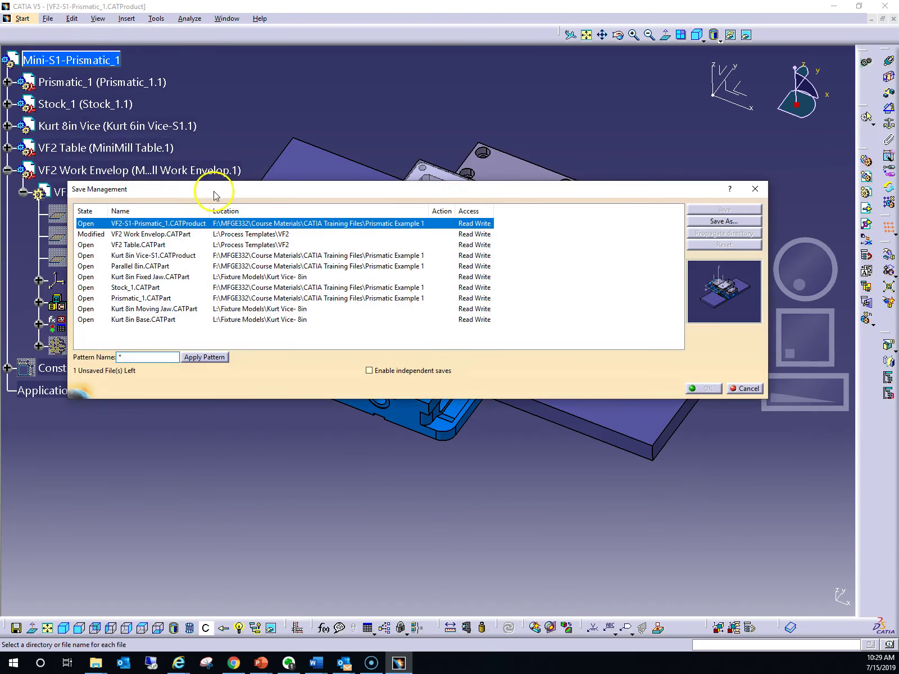
{"action": "left_click_drag", "start_coordinate": [238, 195], "coordinate": [263, 276]}
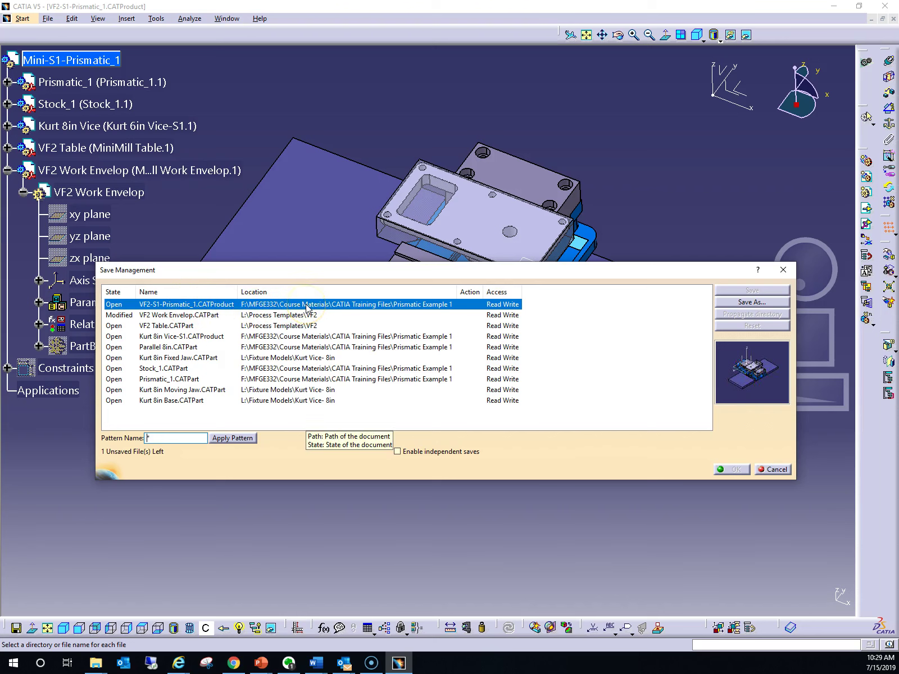
{"action": "left_click", "coordinate": [771, 304]}
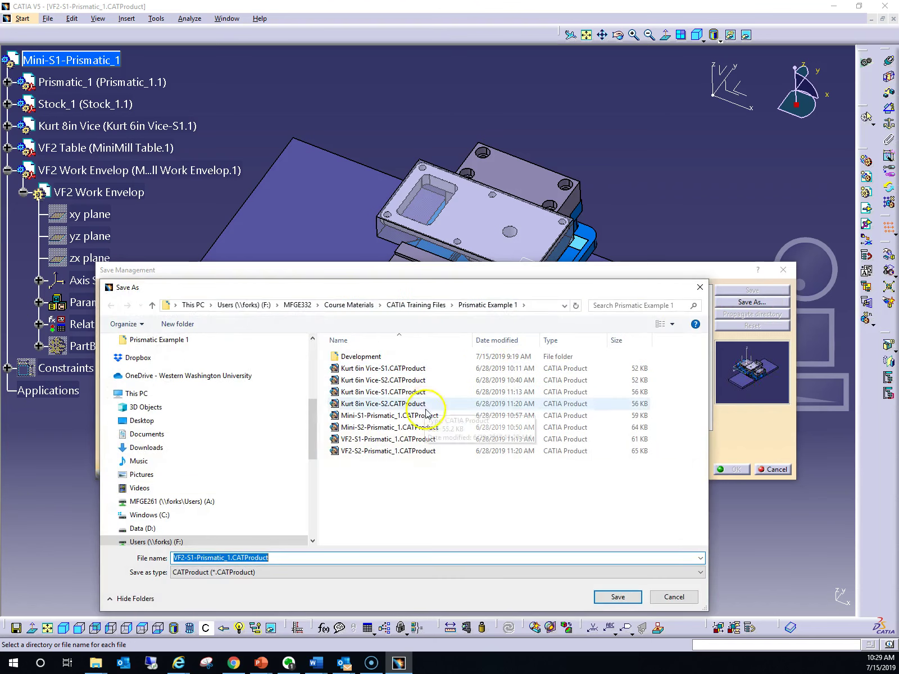
{"action": "mouse_move", "coordinate": [311, 436]}
{"action": "left_mouse_down"}
{"action": "mouse_move", "coordinate": [310, 516]}
{"action": "mouse_move", "coordinate": [309, 426]}
{"action": "left_mouse_up"}
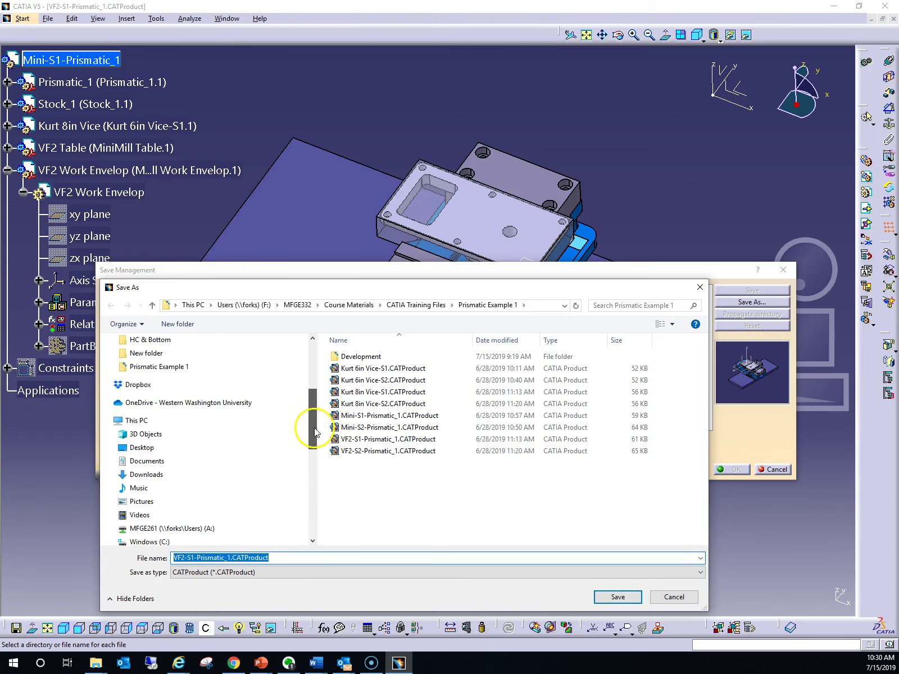
{"action": "left_click", "coordinate": [147, 475]}
{"action": "scroll", "coordinate": [472, 458], "scroll_direction": "down", "scroll_amount": 6}
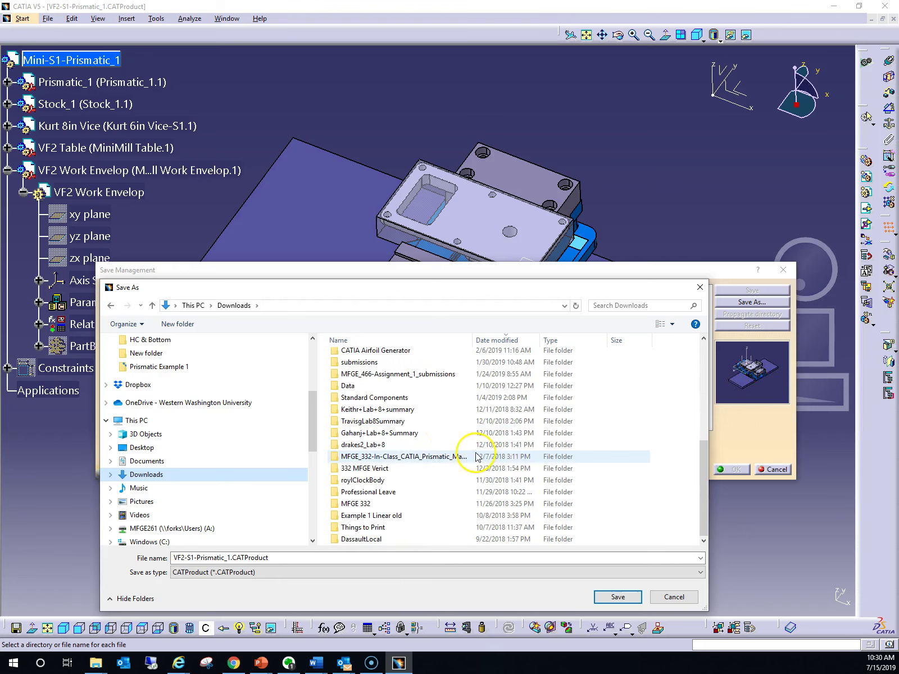
{"action": "right_click", "coordinate": [456, 425]}
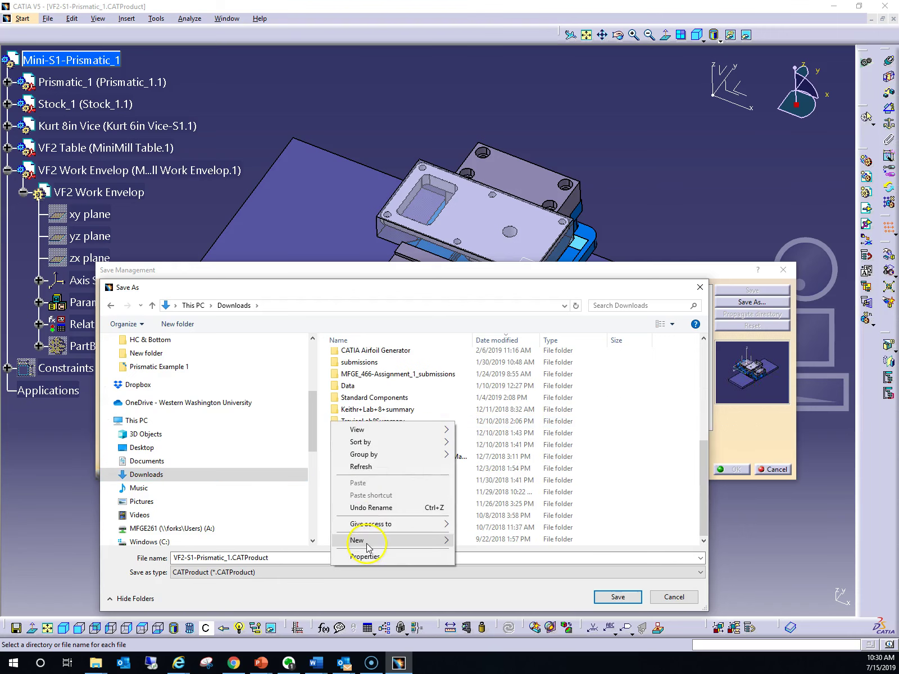
{"action": "mouse_move", "coordinate": [368, 547]}
{"action": "left_click", "coordinate": [505, 319]}
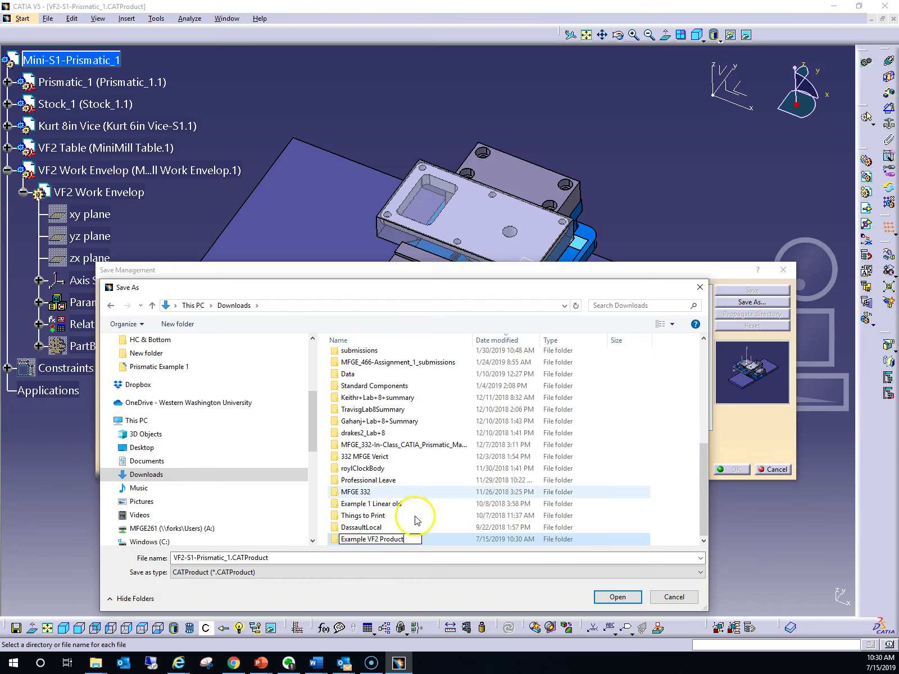
{"action": "key", "text": "Return"}
- Save the product in the Example VF2 Product folder and propagate that directory to all its linked files
{"action": "double_click", "coordinate": [351, 539]}
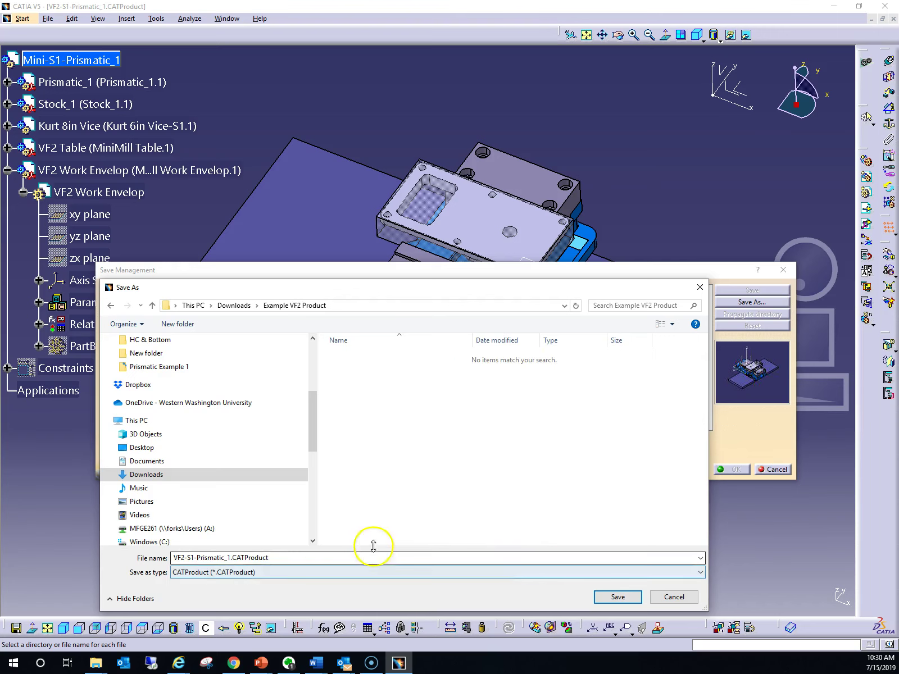
{"action": "left_click", "coordinate": [618, 598]}
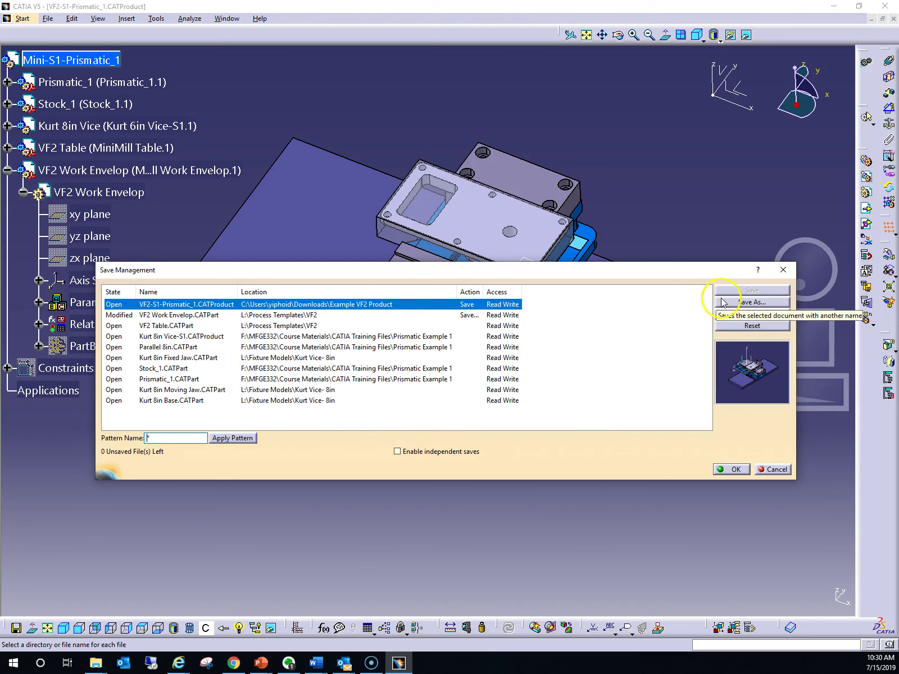
{"action": "left_click", "coordinate": [760, 313]}
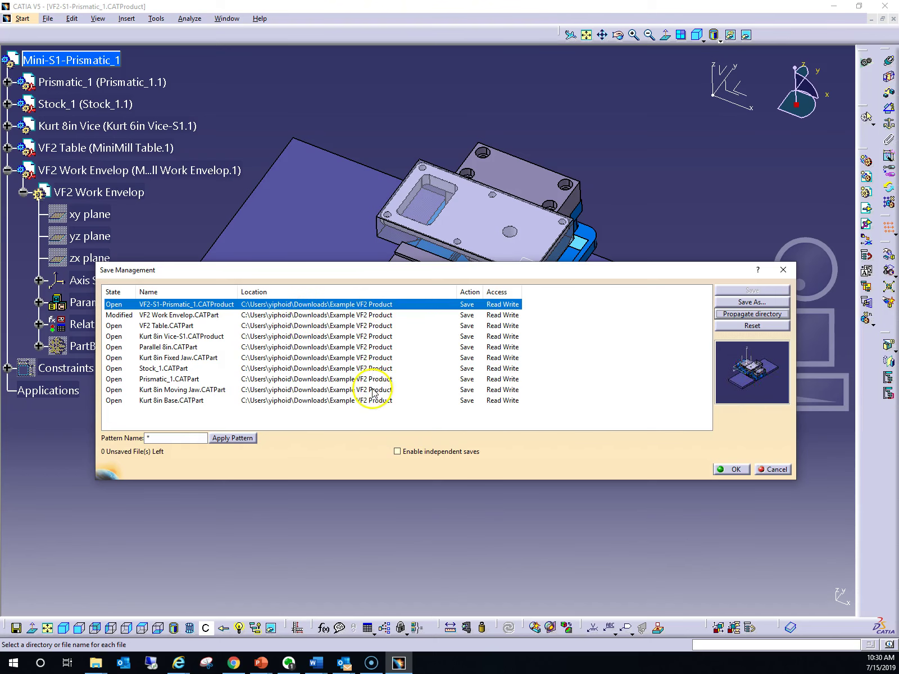
{"action": "left_click", "coordinate": [735, 471]}
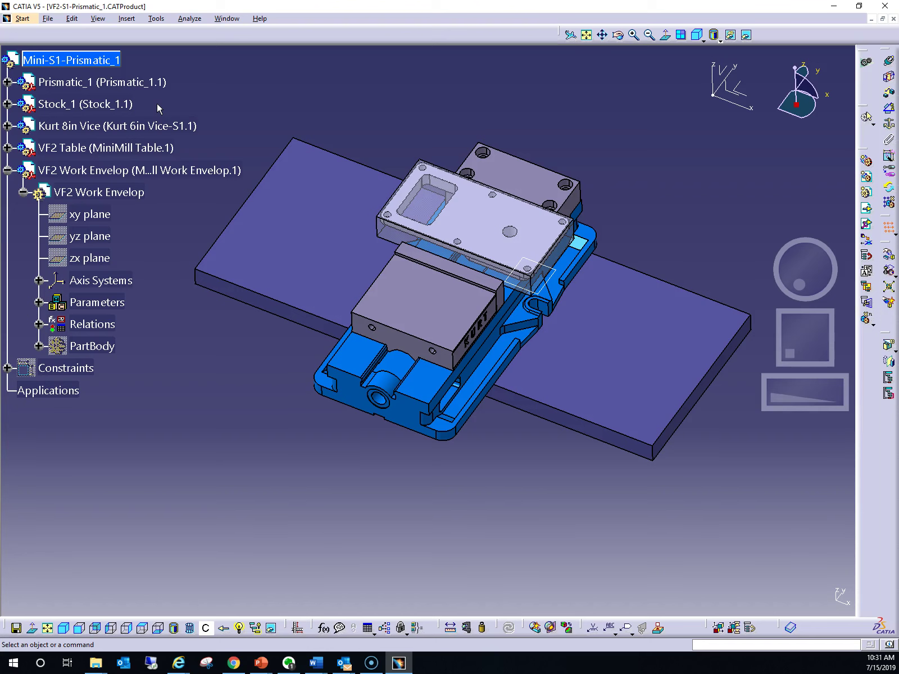
- Delete the Prismatic_1 component from the assembly without deleting its children, and expand the assembly's Constraints
{"action": "left_click", "coordinate": [84, 92]}
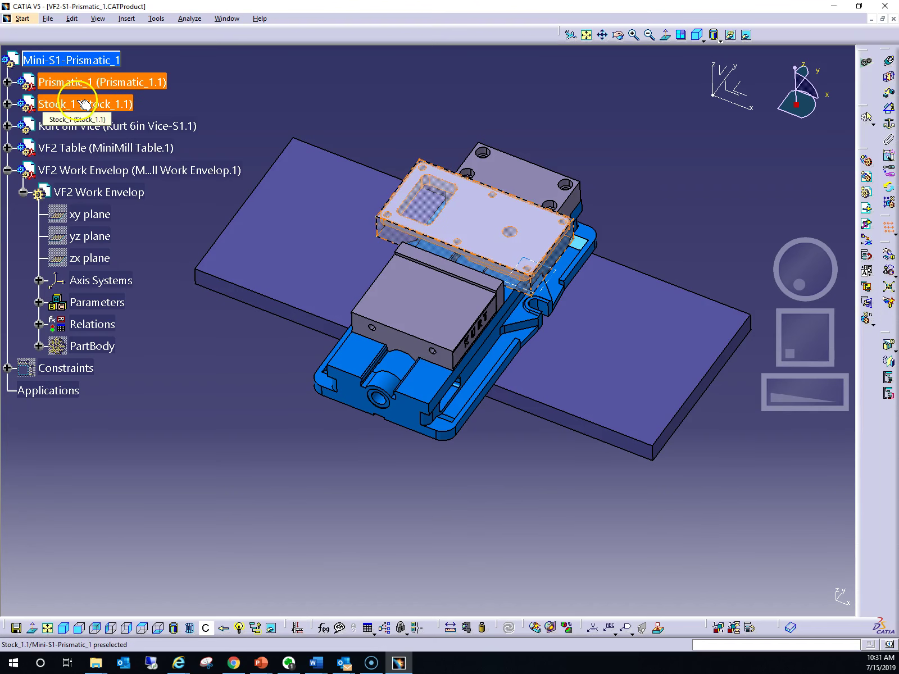
{"action": "right_click", "coordinate": [91, 86]}
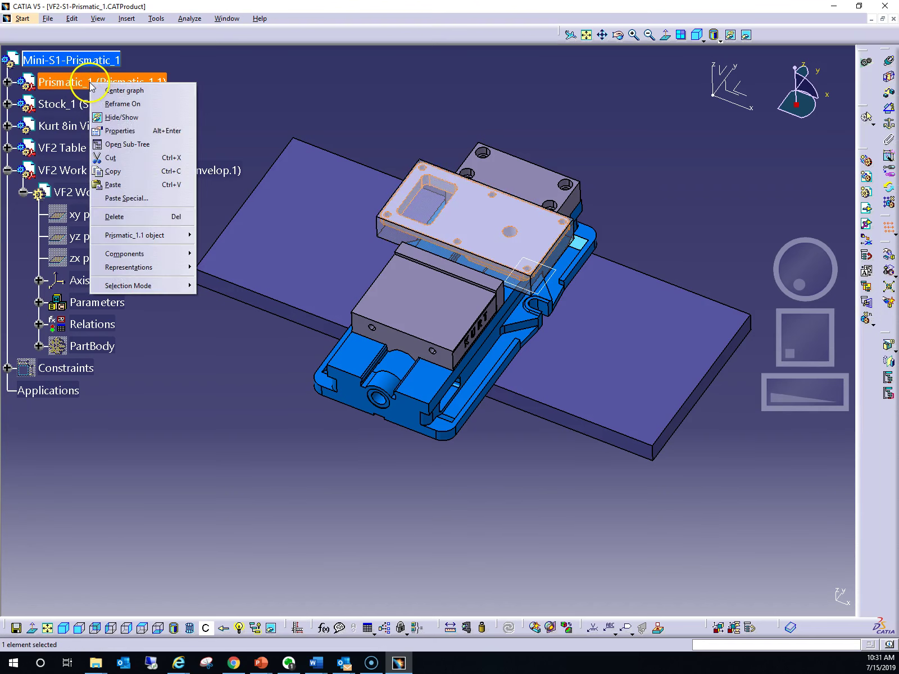
{"action": "left_click", "coordinate": [115, 216]}
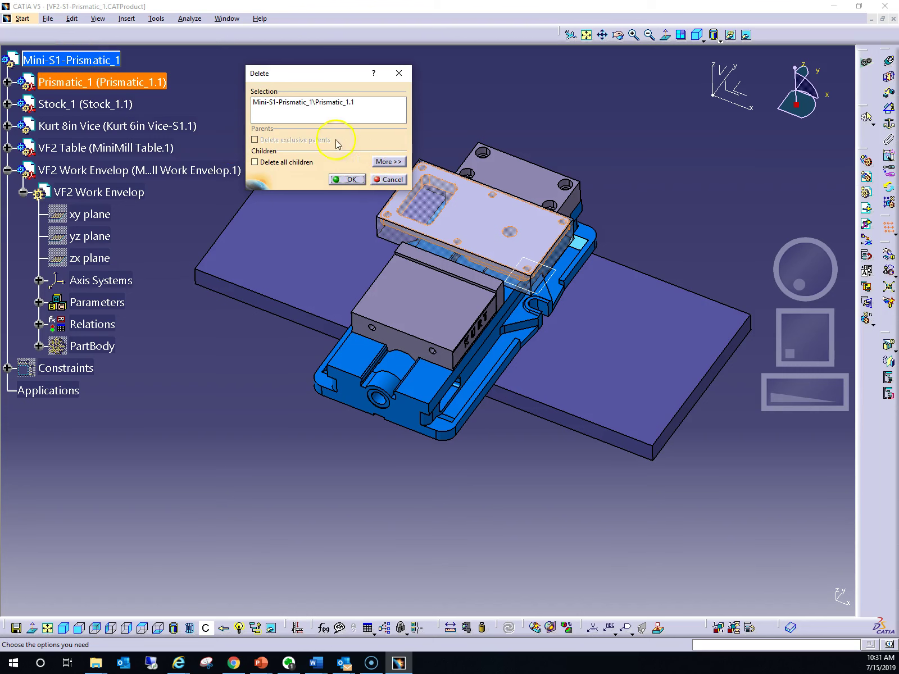
{"action": "left_click", "coordinate": [6, 368]}
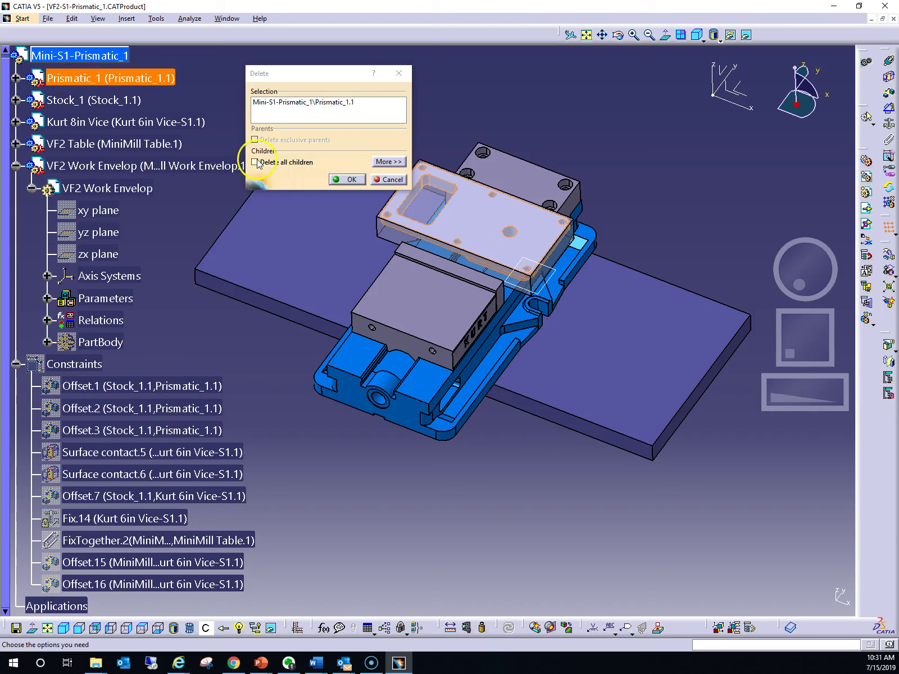
{"action": "left_click", "coordinate": [348, 179]}
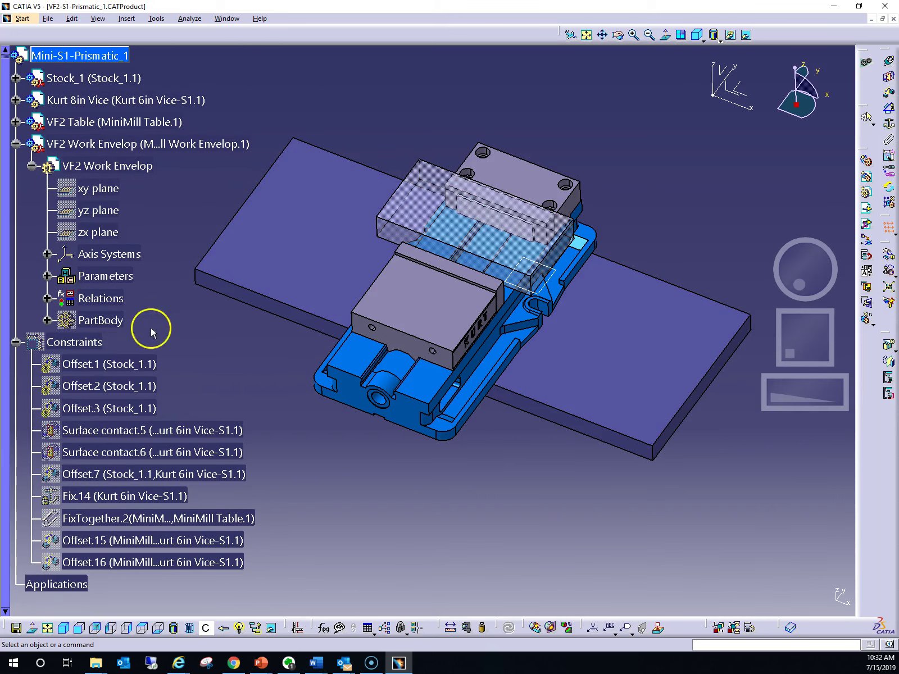
- Restore the Prismatic_1 component and delete it again together with all its children
{"action": "right_click", "coordinate": [84, 366]}
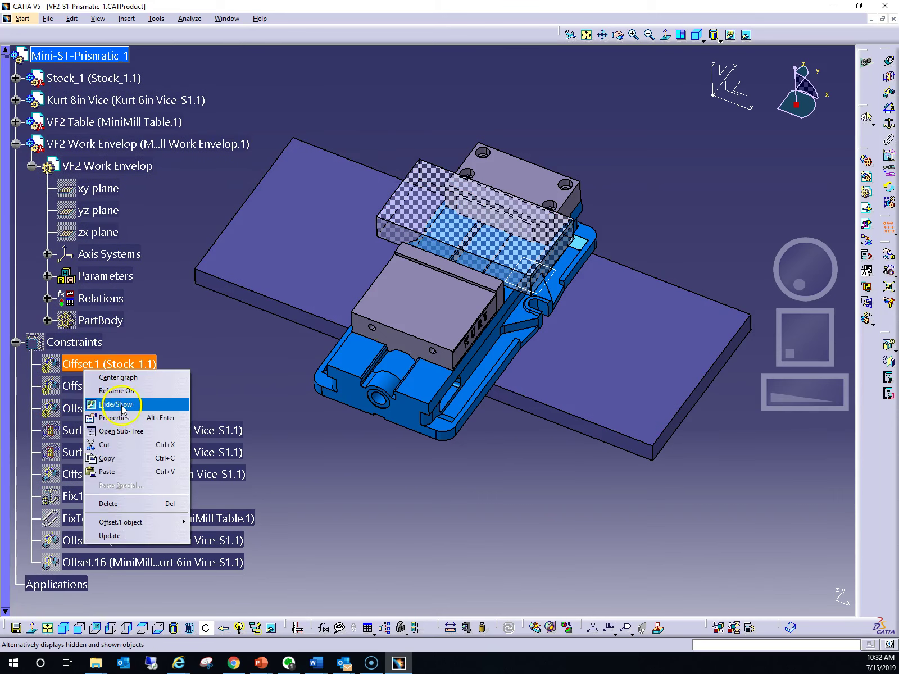
{"action": "left_click", "coordinate": [122, 405]}
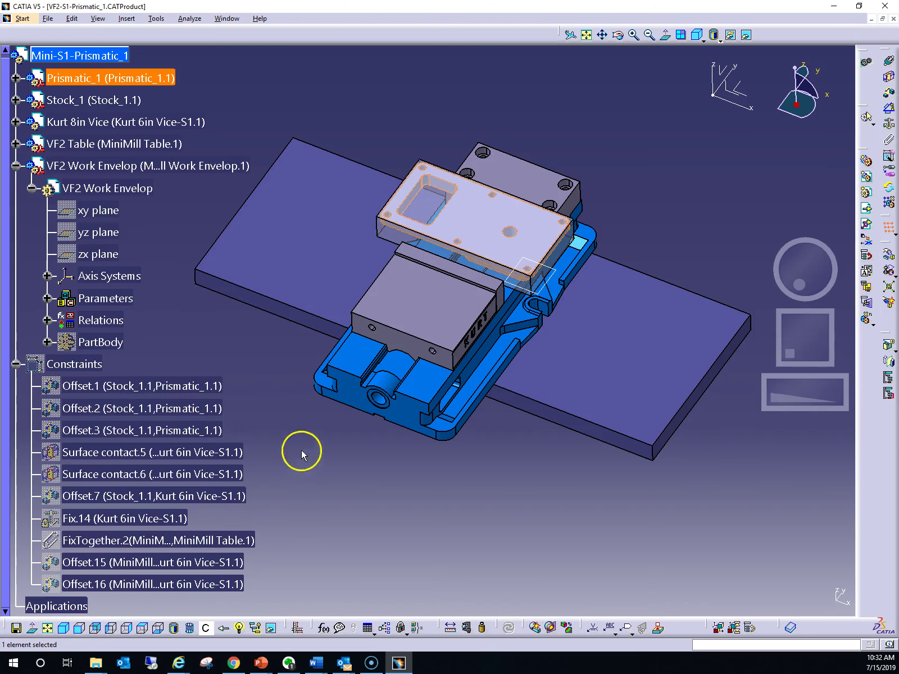
{"action": "right_click", "coordinate": [101, 77]}
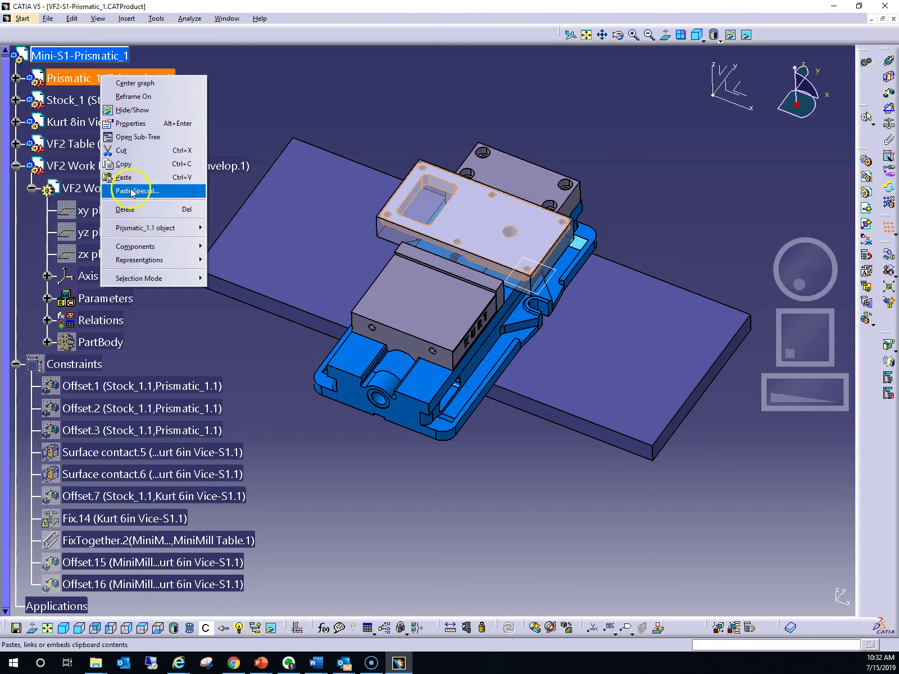
{"action": "left_click", "coordinate": [125, 209]}
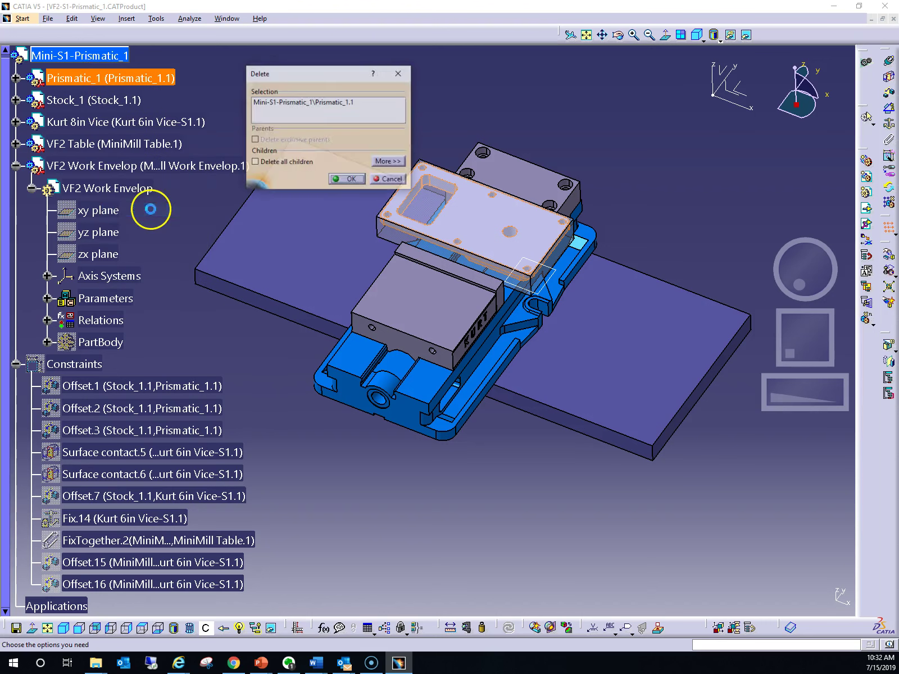
{"action": "left_click", "coordinate": [256, 162]}
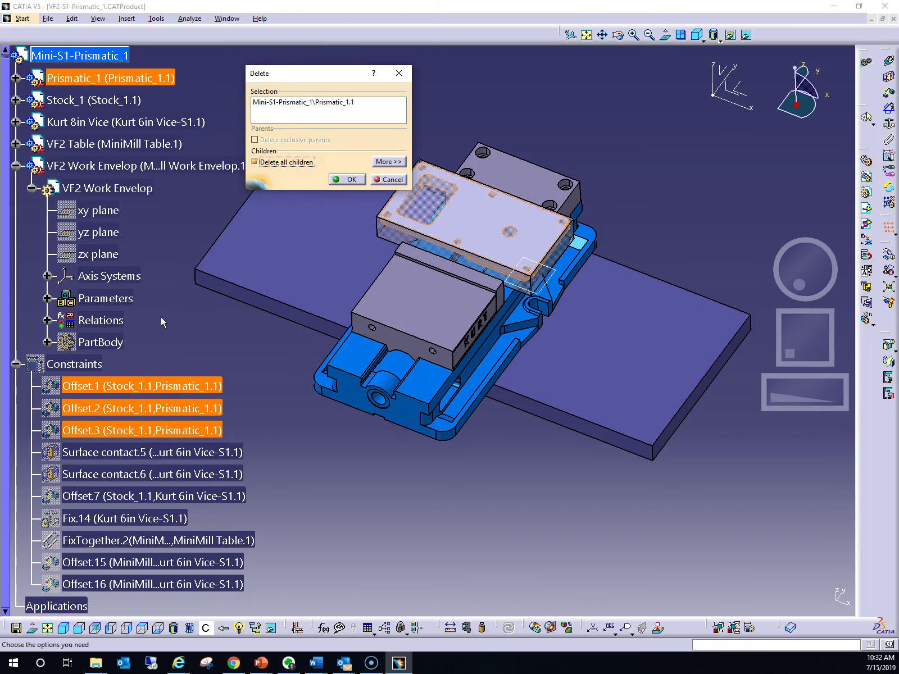
{"action": "left_click", "coordinate": [352, 183]}
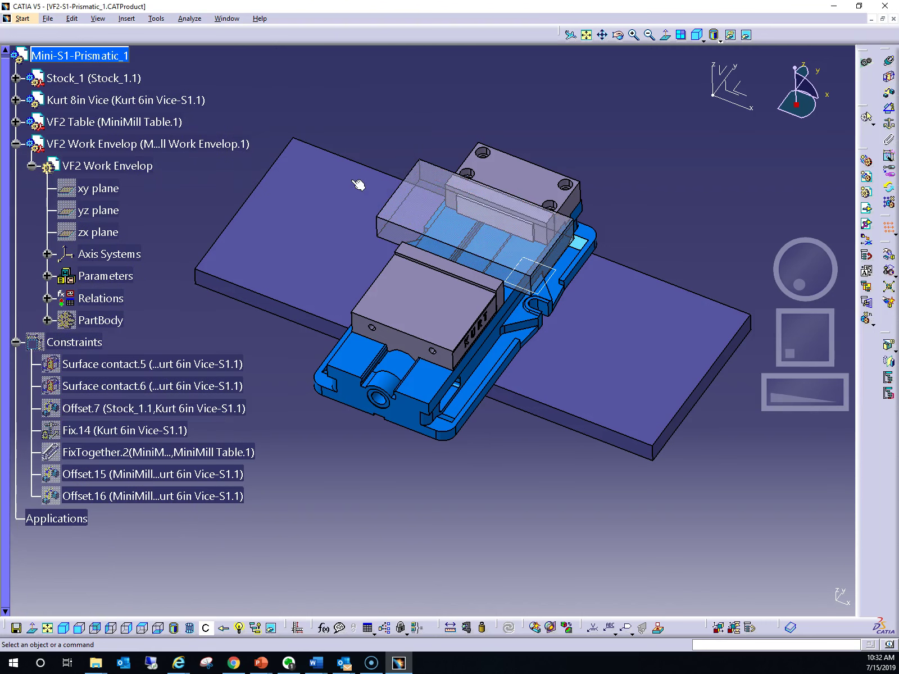
- Restore the deleted Prismatic_1 component and try to replace it with another component file, cancelling the file selection
{"action": "left_click", "coordinate": [107, 84]}
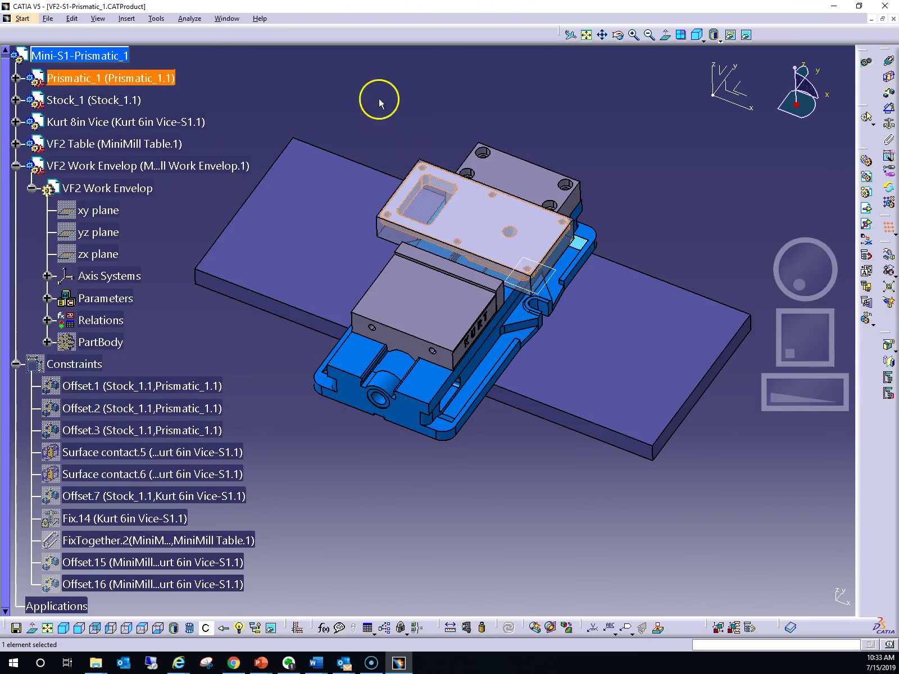
{"action": "left_click", "coordinate": [401, 95]}
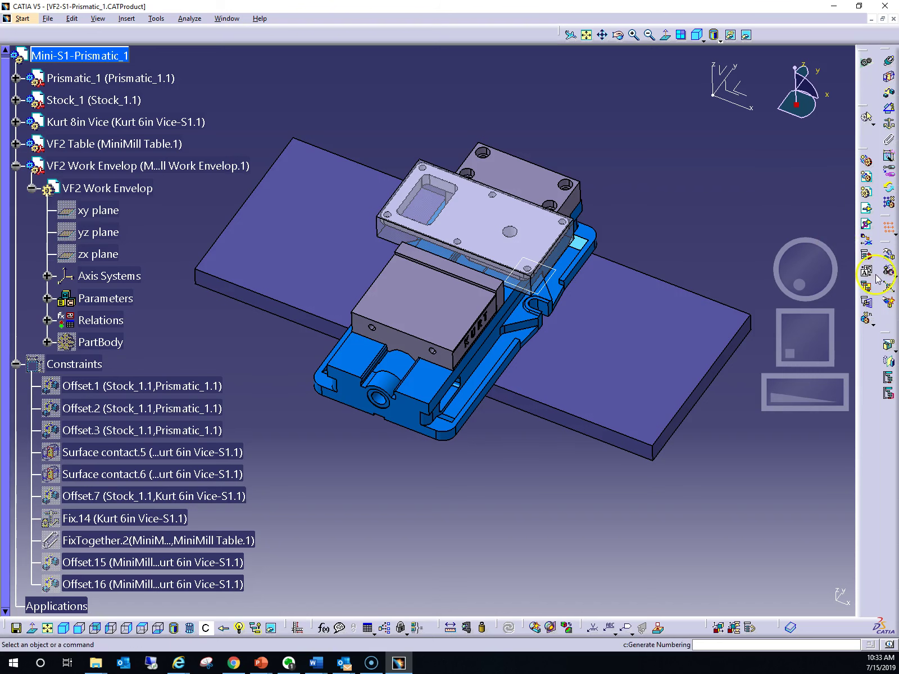
{"action": "left_click", "coordinate": [866, 242]}
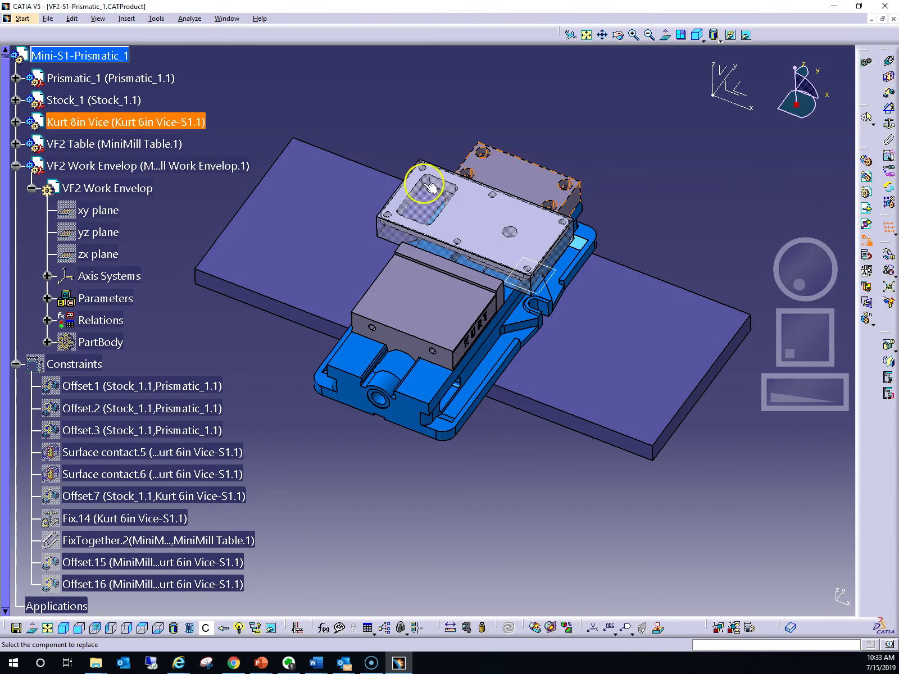
{"action": "left_click", "coordinate": [137, 78]}
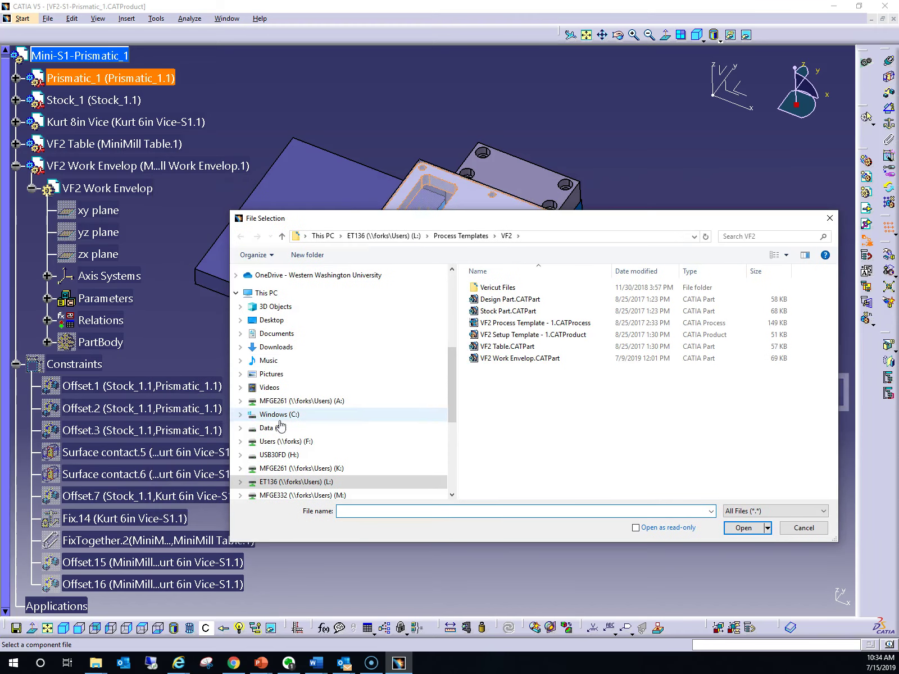
{"action": "left_click", "coordinate": [803, 528]}
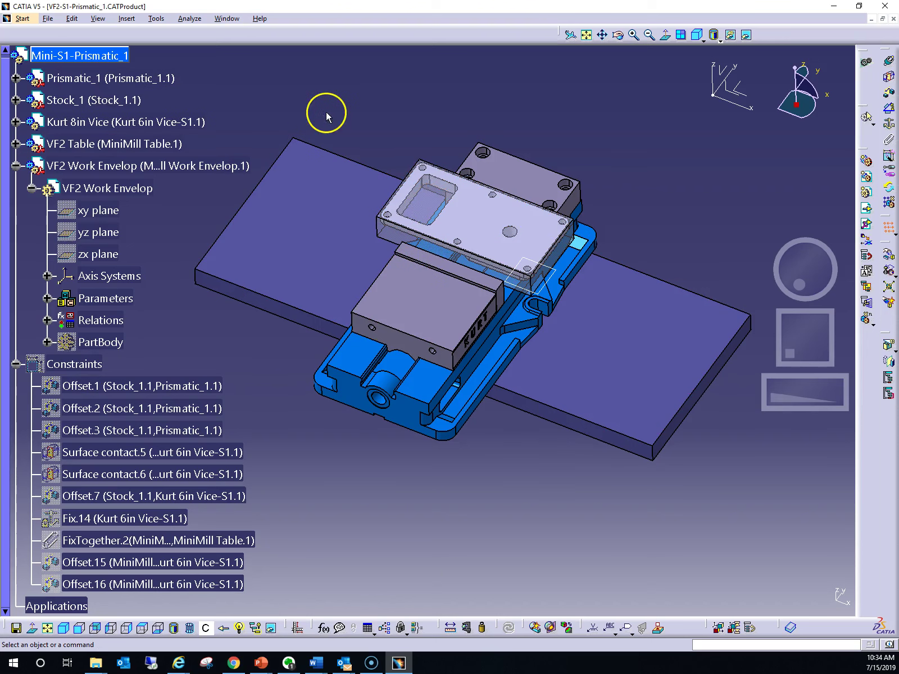
- Set the Kurt 8in Vice Jaw Spacing parameter to 7 in through the assembly's formulas and check the vise opening
{"action": "mouse_move", "coordinate": [821, 274]}
{"action": "left_mouse_down"}
{"action": "mouse_move", "coordinate": [785, 272]}
{"action": "mouse_move", "coordinate": [819, 273]}
{"action": "left_mouse_up"}
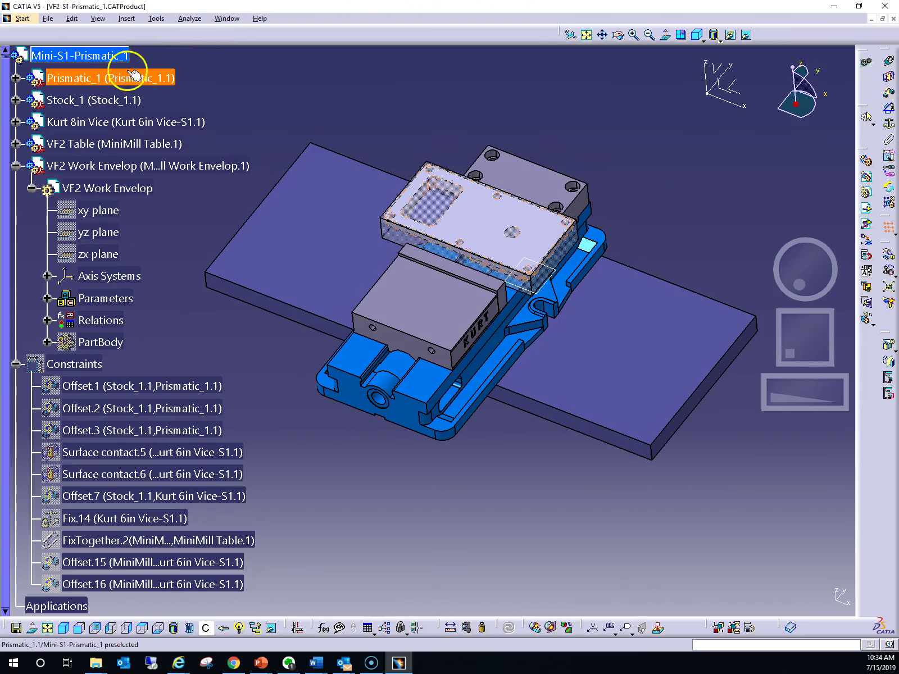
{"action": "left_click", "coordinate": [158, 22]}
{"action": "left_click", "coordinate": [168, 31]}
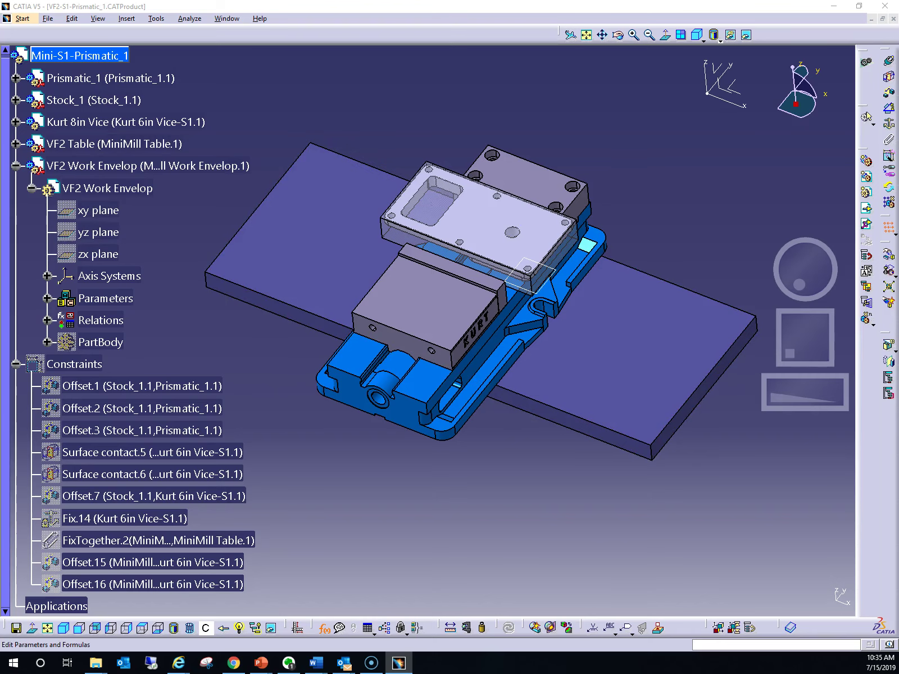
{"action": "left_click_drag", "start_coordinate": [367, 164], "coordinate": [676, 171]}
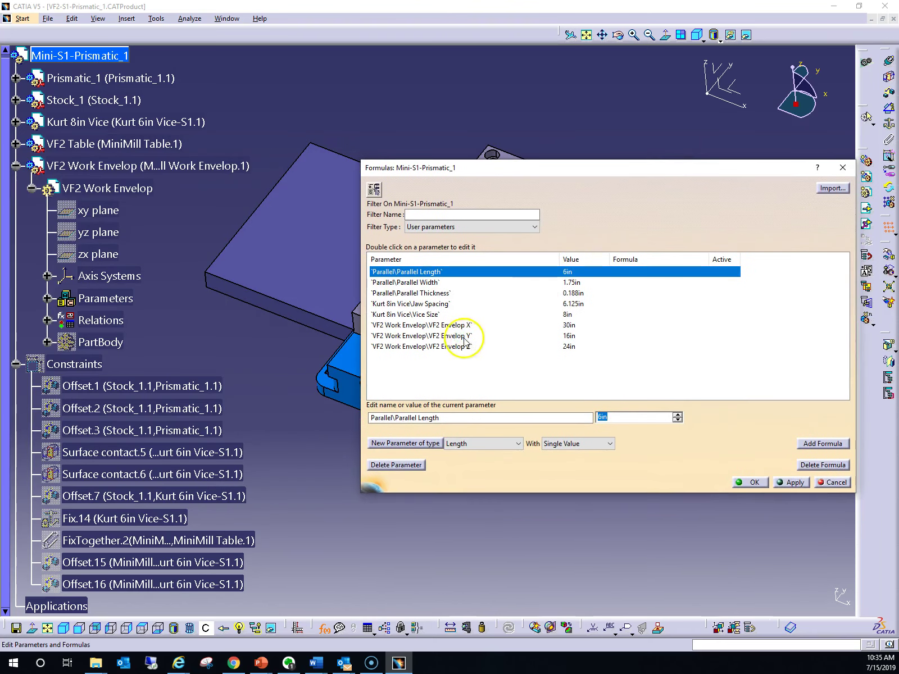
{"action": "left_click", "coordinate": [428, 305]}
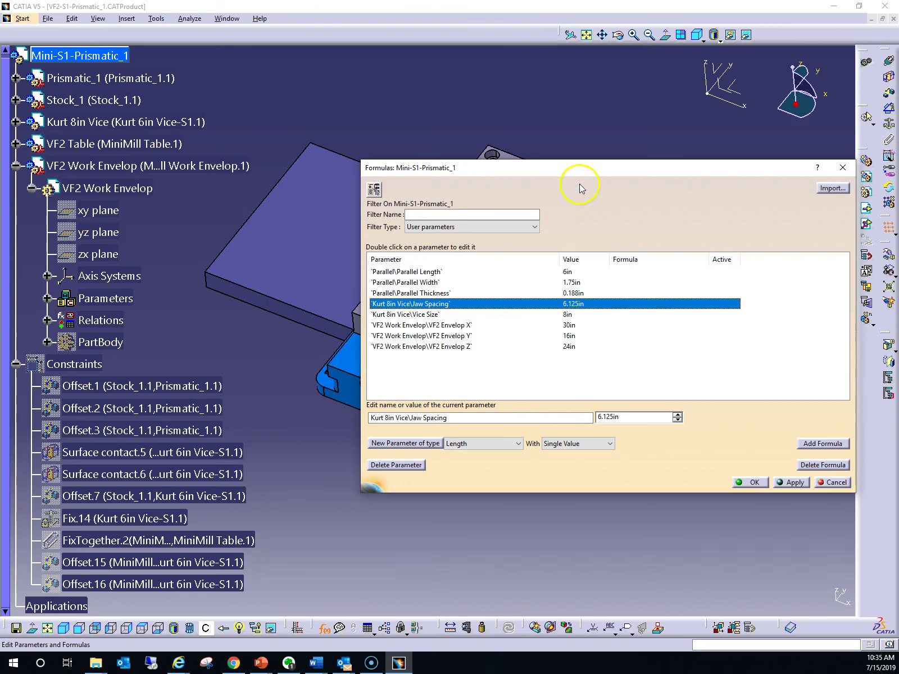
{"action": "left_click_drag", "start_coordinate": [588, 169], "coordinate": [334, 158]}
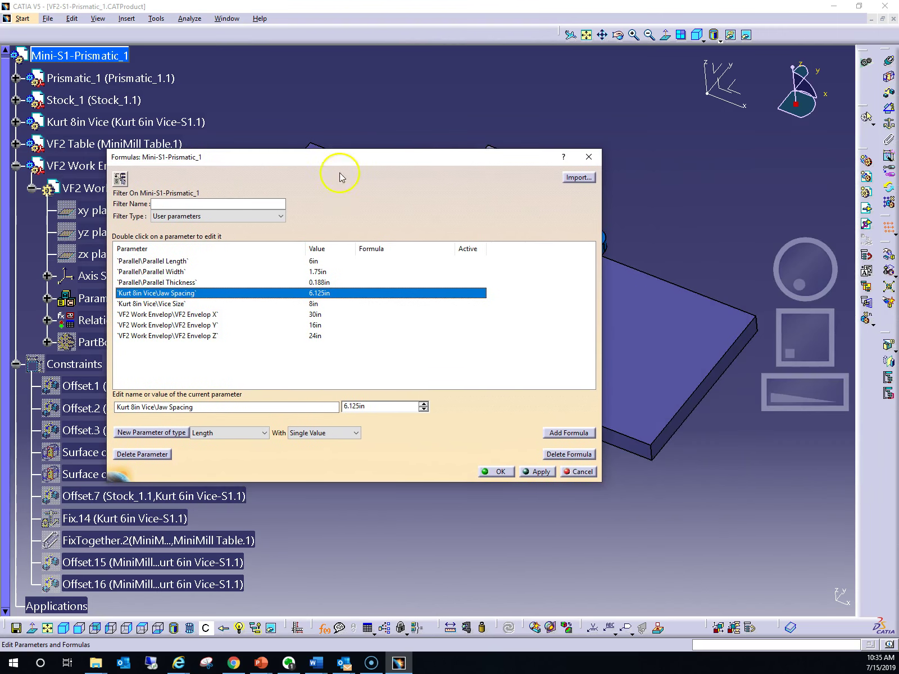
{"action": "double_click", "coordinate": [357, 405]}
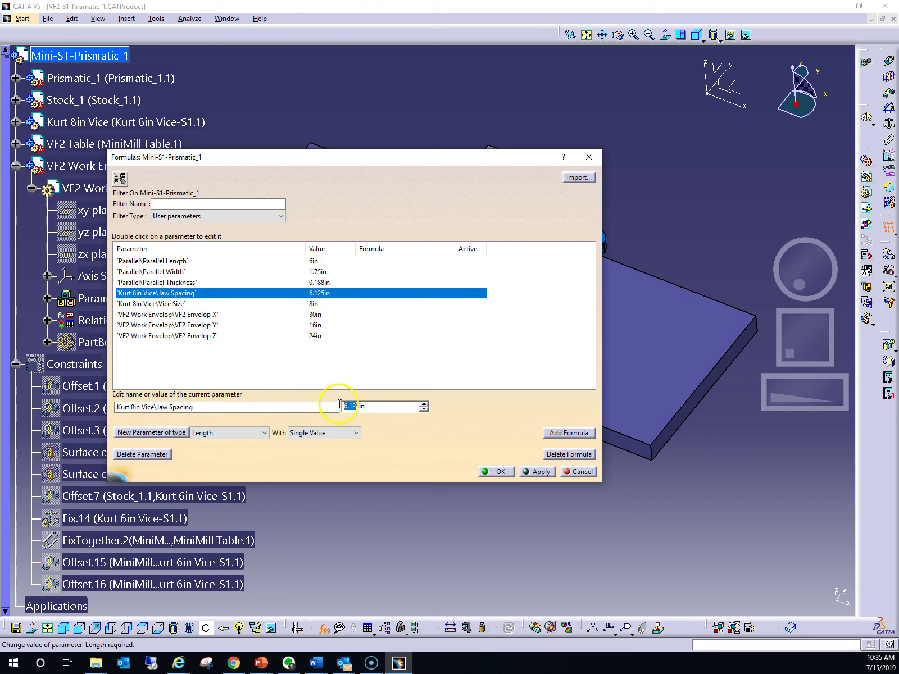
{"action": "left_click_drag", "start_coordinate": [358, 406], "coordinate": [338, 406]}
{"action": "type", "text": "7"}
{"action": "left_click", "coordinate": [540, 472]}
{"action": "left_click", "coordinate": [501, 471]}
{"action": "middle_click_drag", "start_coordinate": [813, 274], "coordinate": [725, 295]}
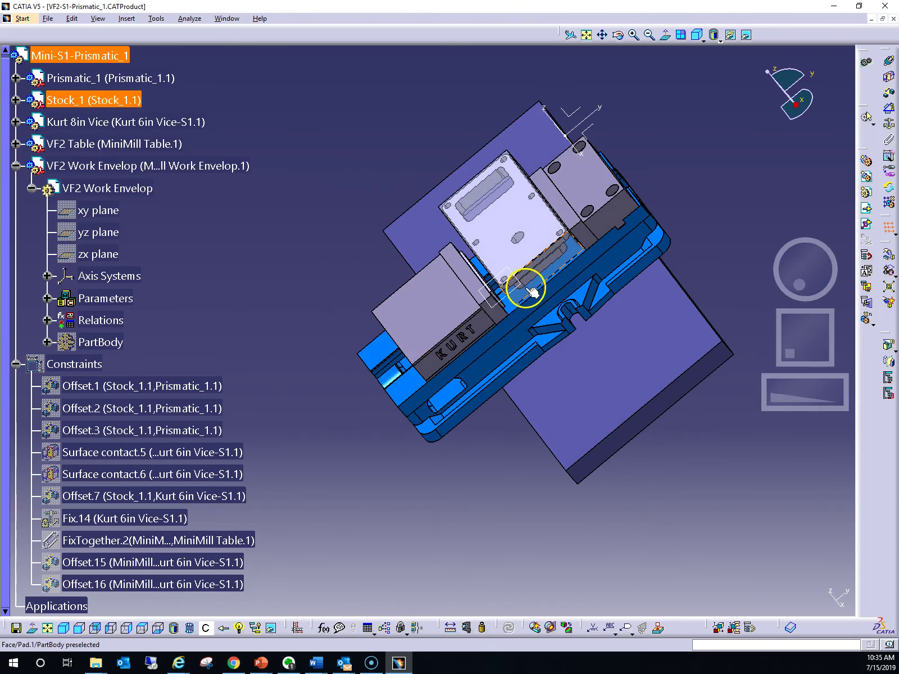
{"action": "left_click", "coordinate": [472, 309]}
{"action": "left_click_drag", "start_coordinate": [803, 288], "coordinate": [832, 266]}
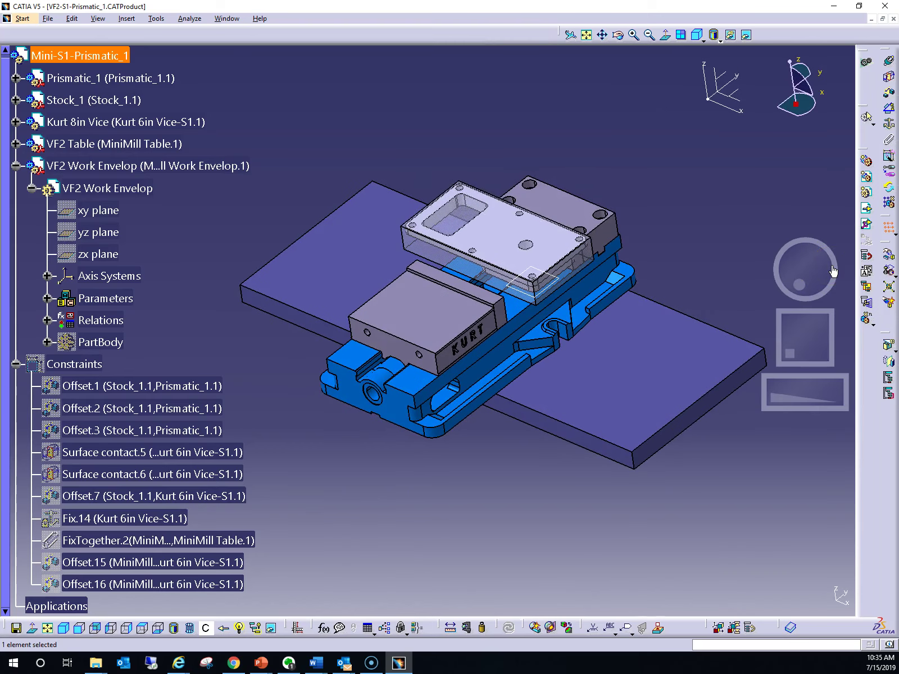